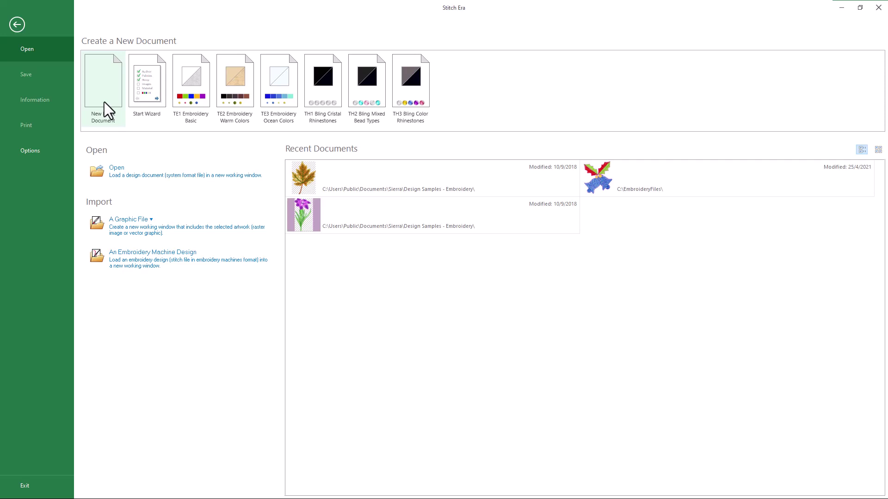
- Create a new blank document and display the Object Manager and Smart Design panels
{"action": "left_click", "coordinate": [104, 102]}
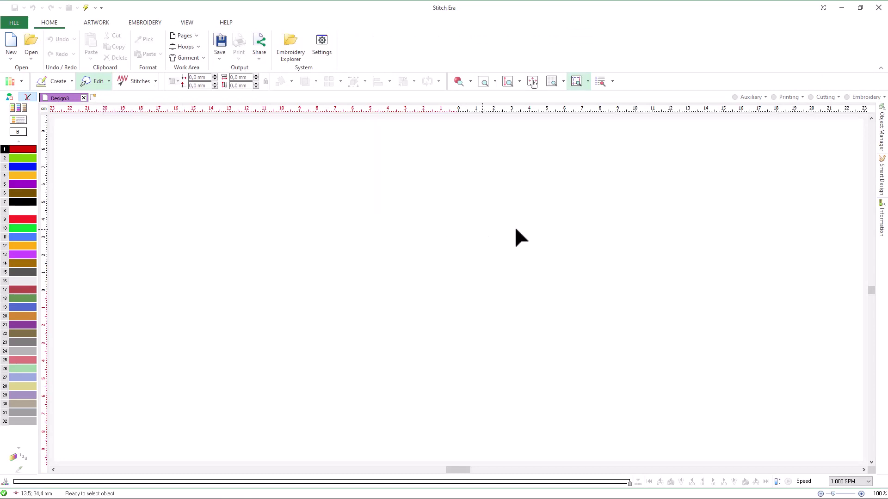
{"action": "mouse_move", "coordinate": [883, 144]}
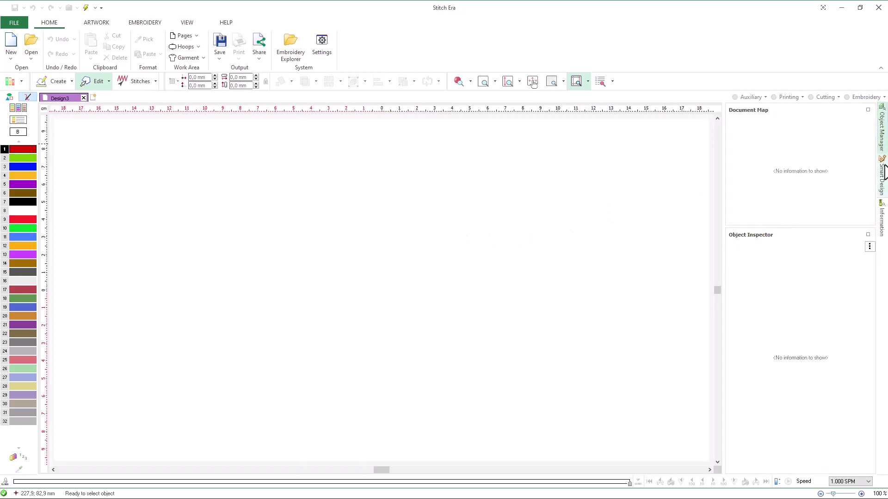
{"action": "mouse_move", "coordinate": [884, 176]}
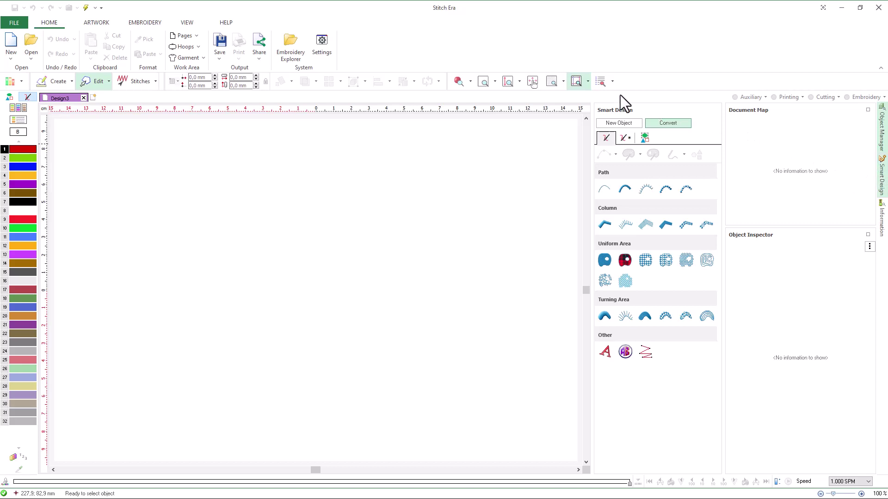
- Turn on the display of the design start/end in the work area
{"action": "left_click", "coordinate": [614, 84]}
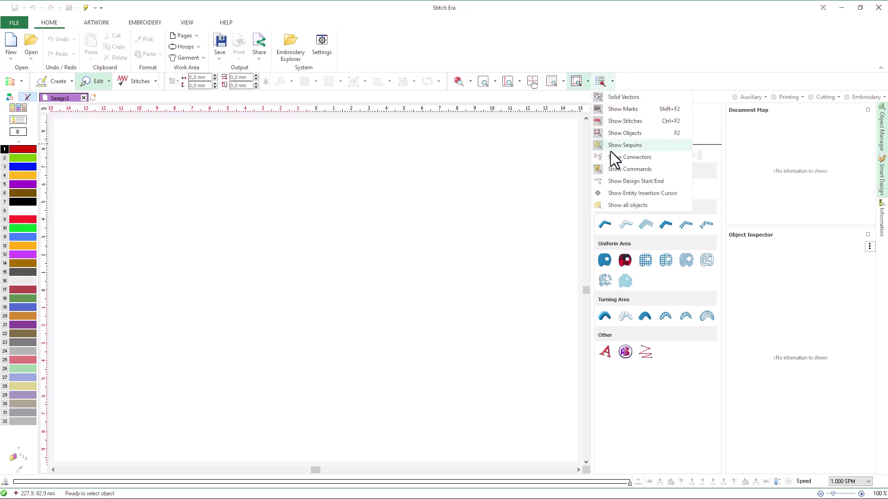
{"action": "left_click", "coordinate": [608, 181]}
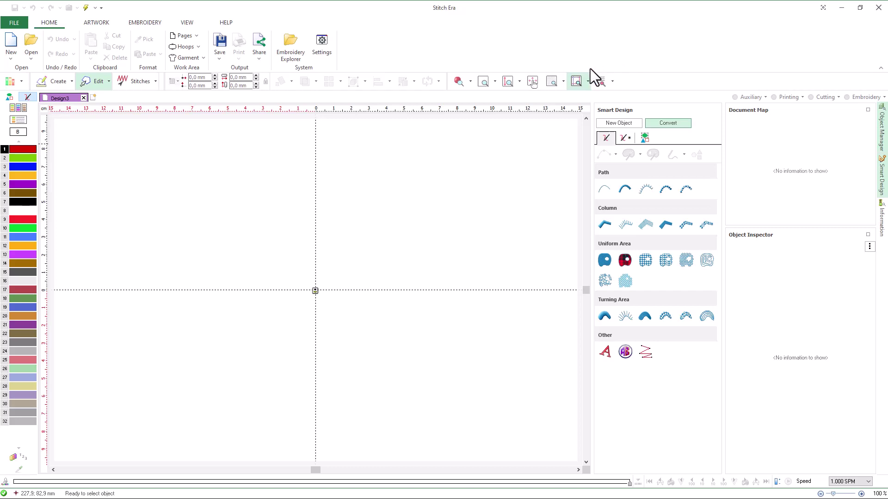
{"action": "scroll", "coordinate": [356, 219], "scroll_direction": "up", "scroll_amount": 1}
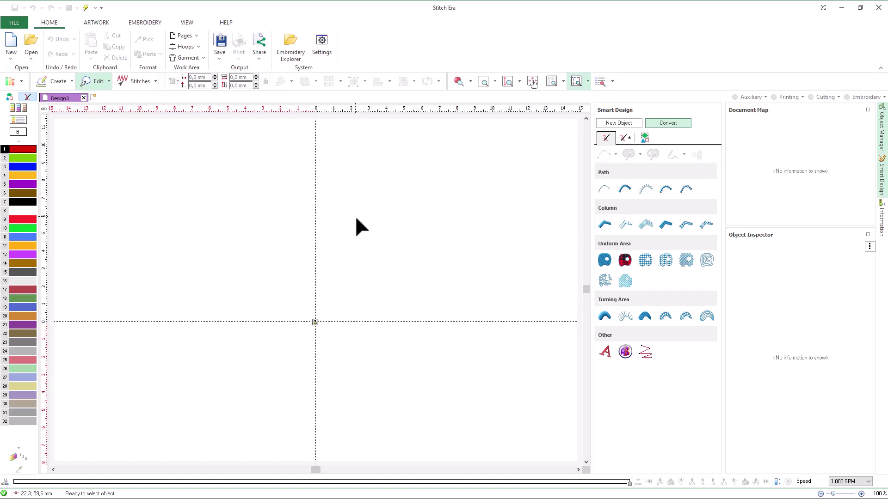
- In the general Create and Edit settings, set the curves type to Circle Arcs and disable node grips while creating and editing
{"action": "left_click", "coordinate": [322, 46]}
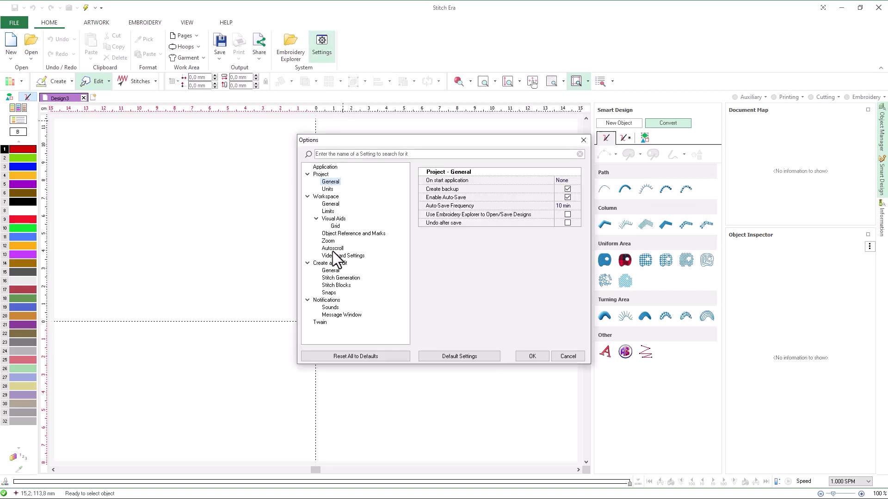
{"action": "left_click", "coordinate": [331, 270]}
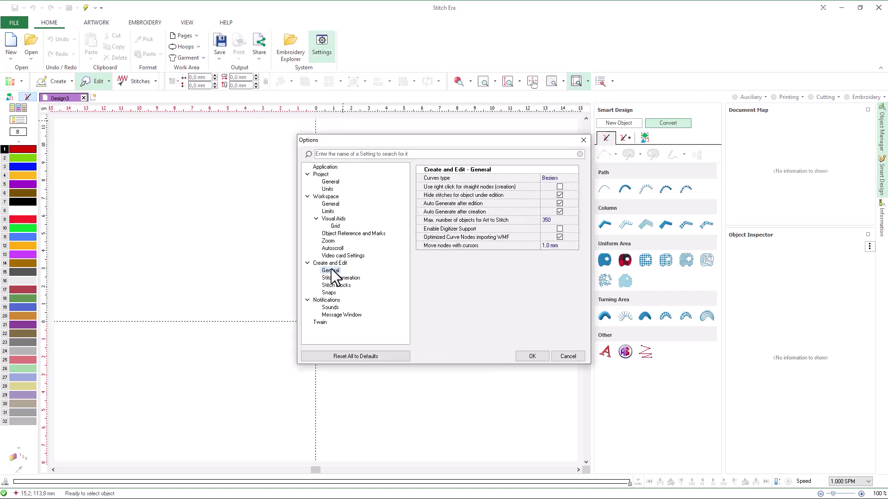
{"action": "left_click", "coordinate": [573, 177]}
{"action": "left_click", "coordinate": [573, 178]}
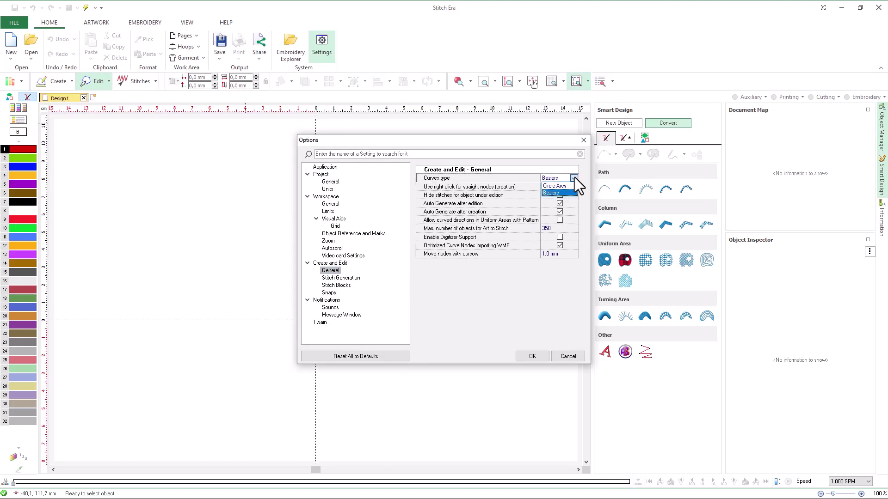
{"action": "left_click", "coordinate": [572, 194]}
{"action": "left_click", "coordinate": [559, 187]}
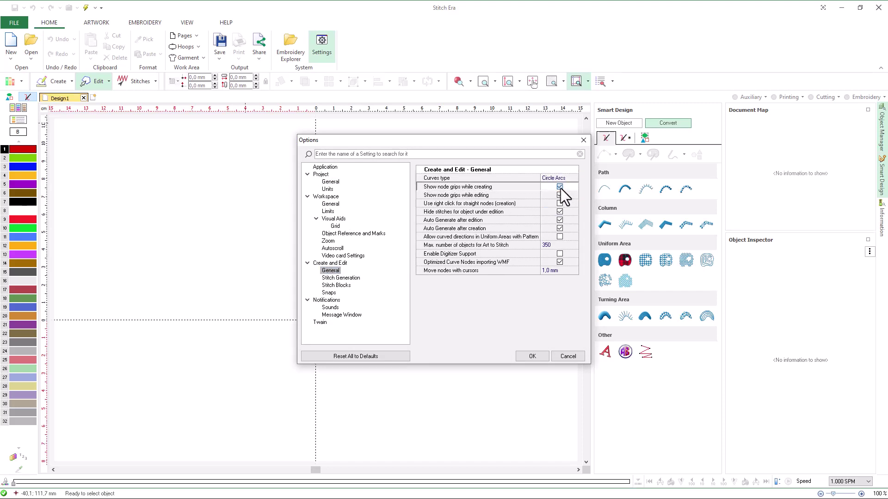
{"action": "left_click", "coordinate": [560, 195]}
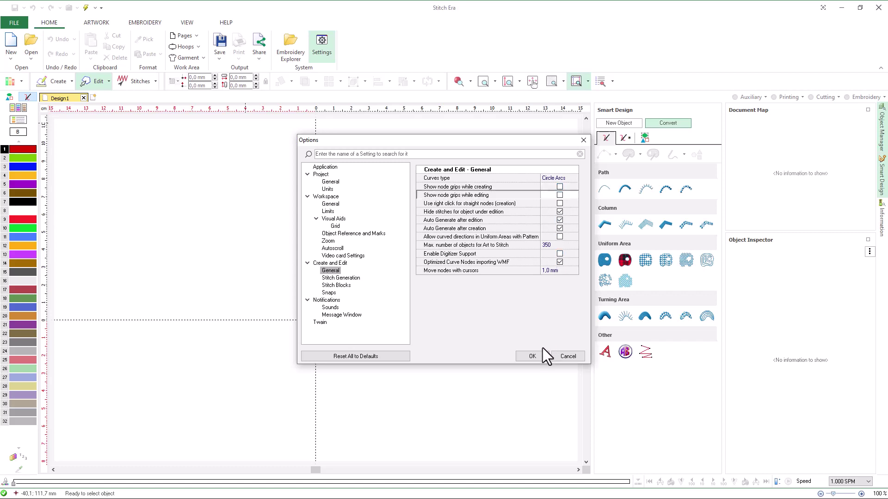
{"action": "left_click", "coordinate": [532, 356]}
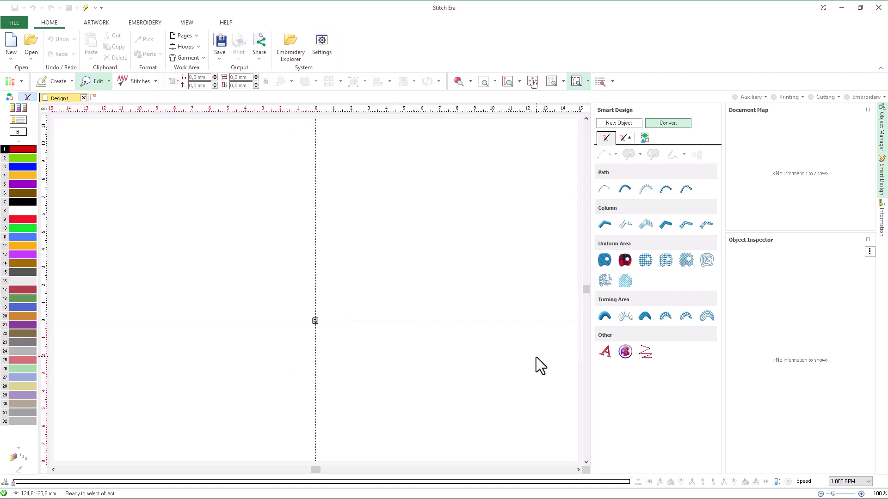
{"action": "key", "text": "ctrl+n"}
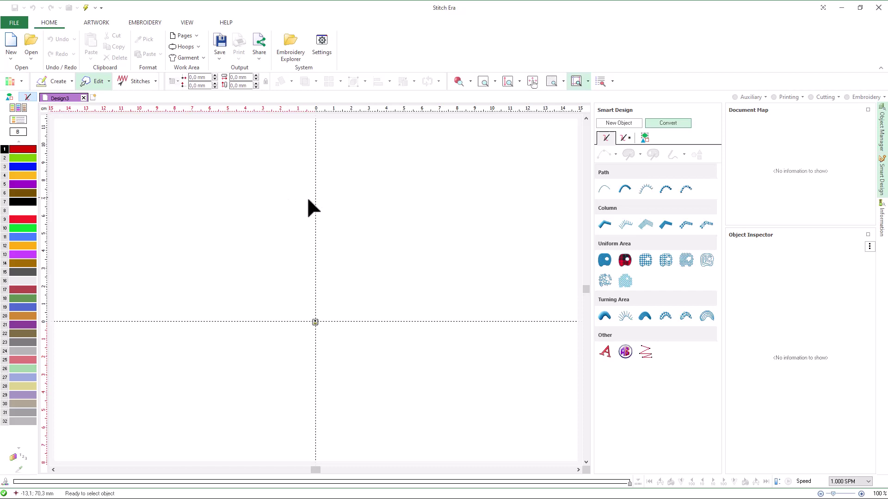
- Draw a Running Stitch rounded rectangle about 110 mm tall, centred on the vertical axis just above the origin
{"action": "left_click", "coordinate": [606, 187]}
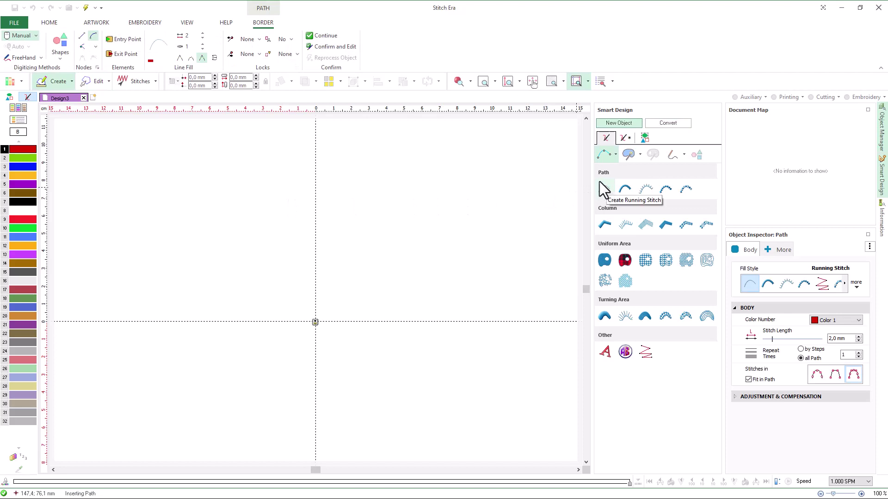
{"action": "left_click", "coordinate": [530, 122]}
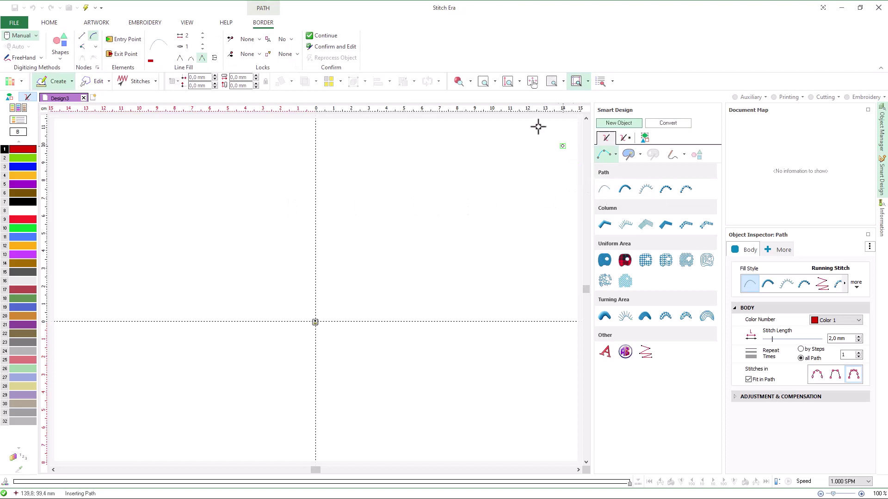
{"action": "left_click", "coordinate": [201, 45]}
{"action": "left_click", "coordinate": [61, 47]}
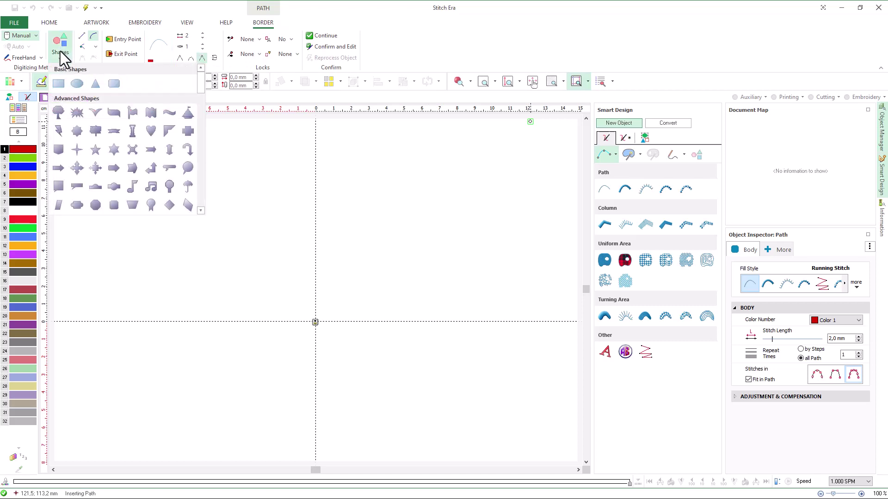
{"action": "left_click", "coordinate": [113, 86]}
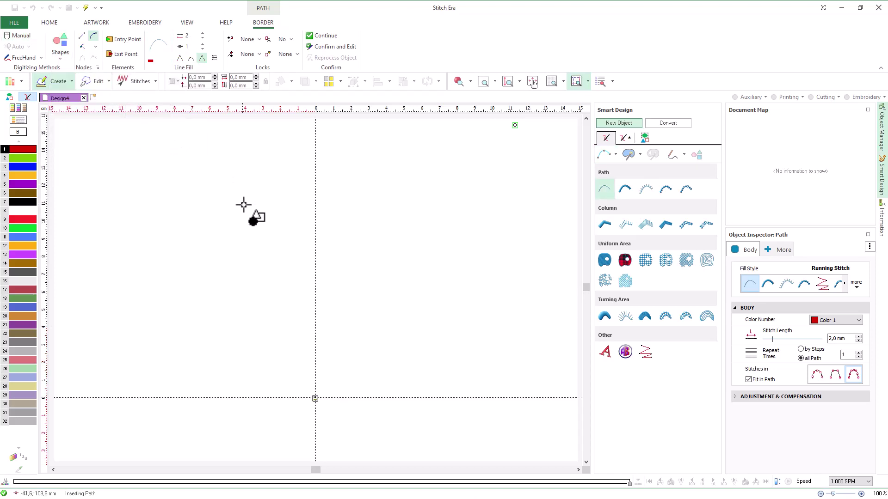
{"action": "left_click_drag", "start_coordinate": [244, 205], "coordinate": [265, 225]}
{"action": "mouse_move", "coordinate": [295, 258]}
{"action": "left_mouse_down"}
{"action": "mouse_move", "coordinate": [371, 323]}
{"action": "mouse_move", "coordinate": [387, 351]}
{"action": "mouse_move", "coordinate": [387, 387]}
{"action": "left_mouse_up"}
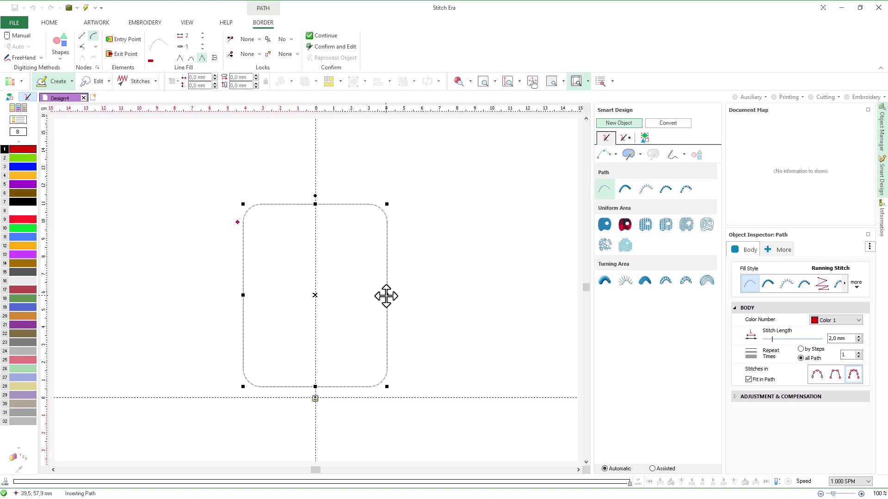
- Narrow the rounded rectangle symmetrically to about 72 mm wide and accept it
{"action": "mouse_move", "coordinate": [383, 294]}
{"action": "left_mouse_down"}
{"action": "mouse_move", "coordinate": [369, 293]}
{"action": "mouse_move", "coordinate": [379, 297]}
{"action": "left_mouse_up"}
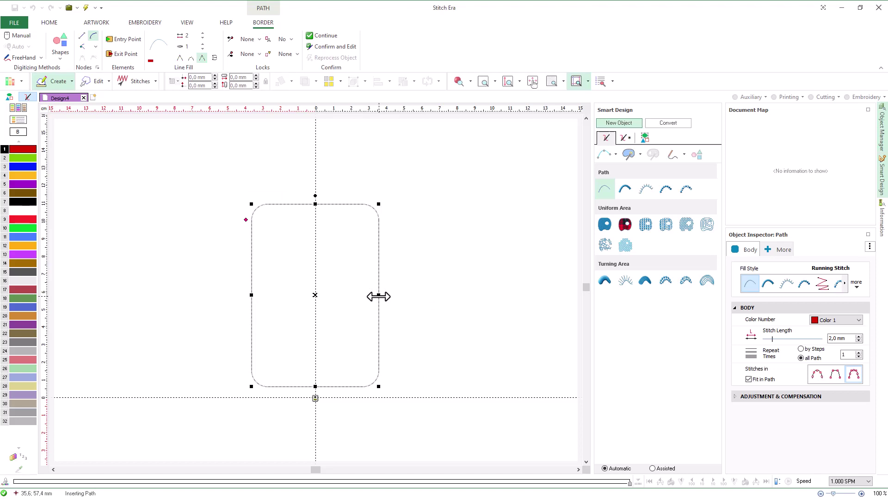
{"action": "right_click", "coordinate": [378, 297]}
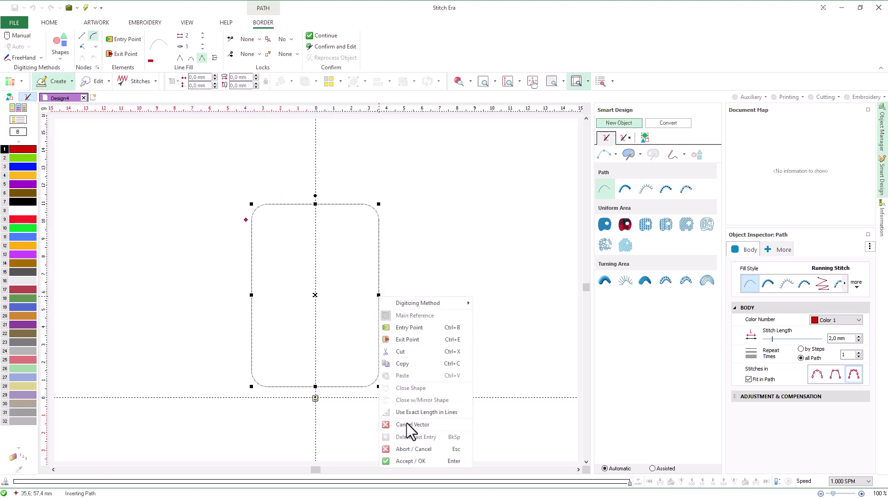
{"action": "left_click", "coordinate": [409, 461]}
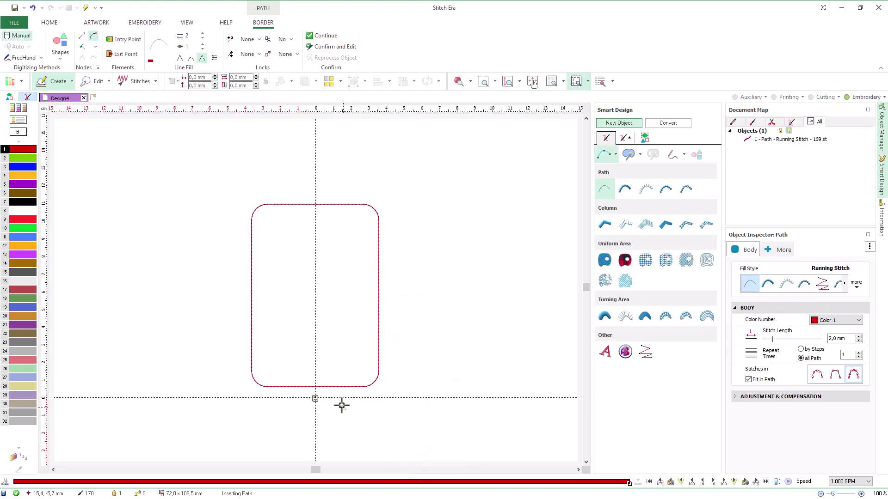
- Draw a Zig-Zag ellipse about 48 mm wide and 79 mm tall inside the rounded rectangle
{"action": "left_click", "coordinate": [482, 83]}
{"action": "left_click_drag", "start_coordinate": [225, 170], "coordinate": [396, 412]}
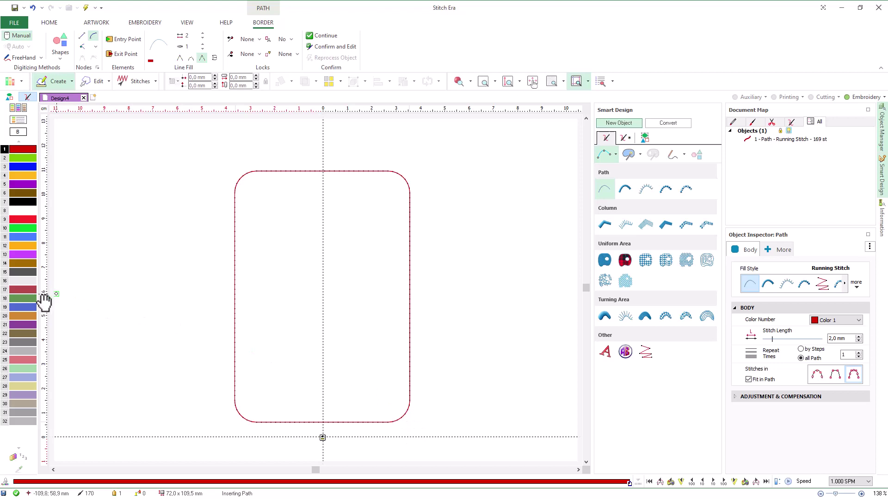
{"action": "left_click_drag", "start_coordinate": [44, 302], "coordinate": [43, 271]}
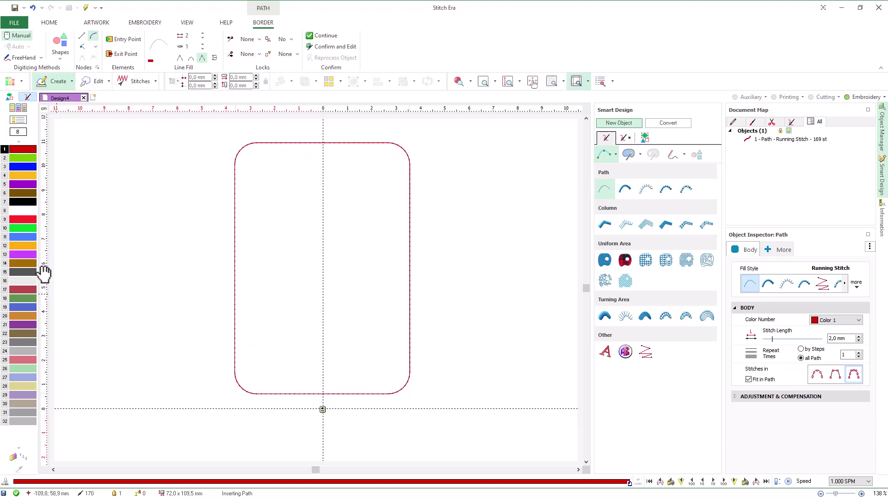
{"action": "left_click", "coordinate": [625, 190]}
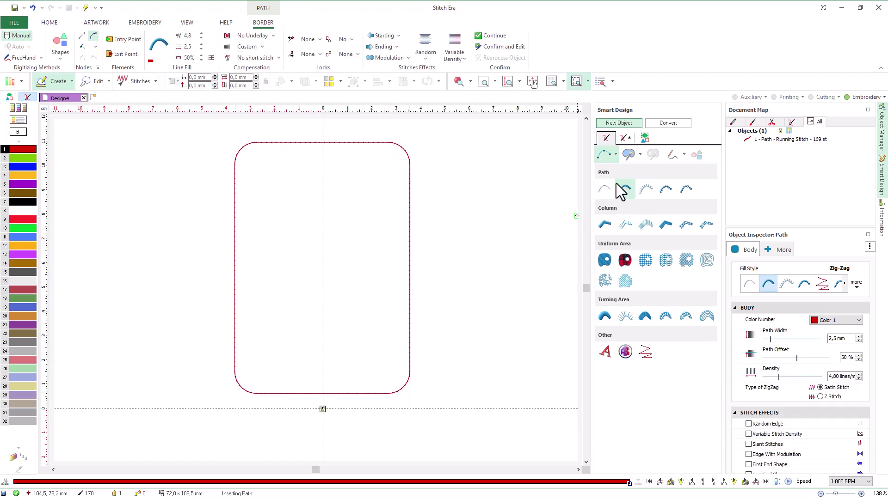
{"action": "left_click", "coordinate": [60, 46]}
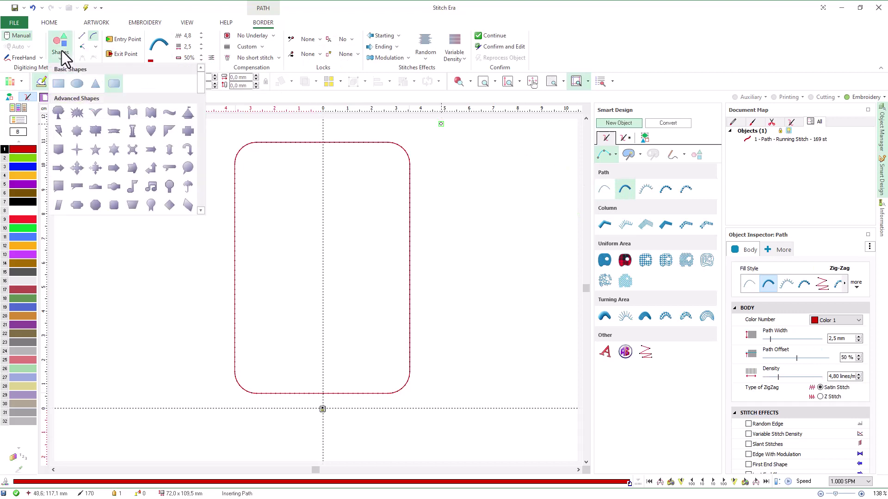
{"action": "left_click", "coordinate": [78, 84]}
{"action": "left_click_drag", "start_coordinate": [261, 175], "coordinate": [380, 369]}
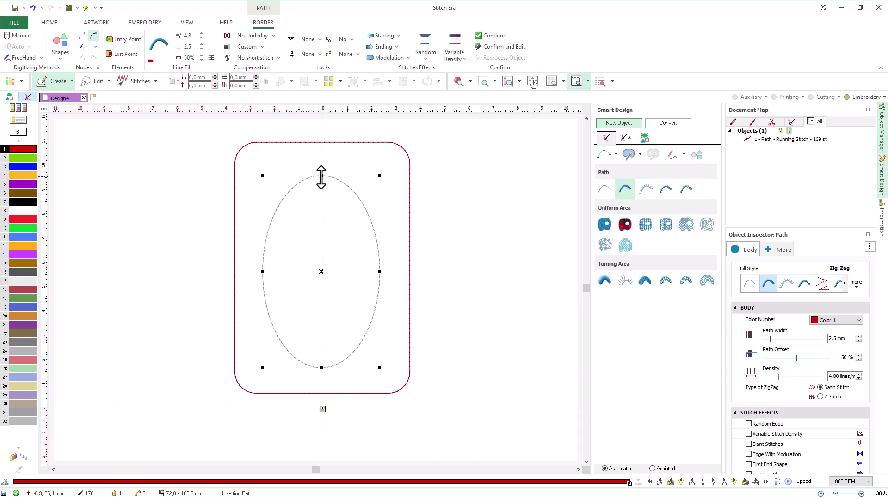
- Stretch the ellipse's upper edge slightly upward and accept the shape
{"action": "left_click_drag", "start_coordinate": [320, 177], "coordinate": [321, 171]}
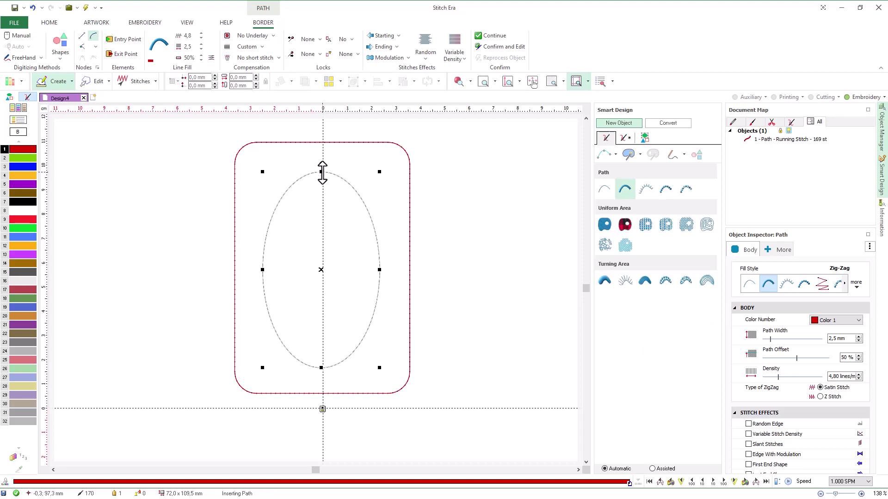
{"action": "right_click", "coordinate": [322, 224]}
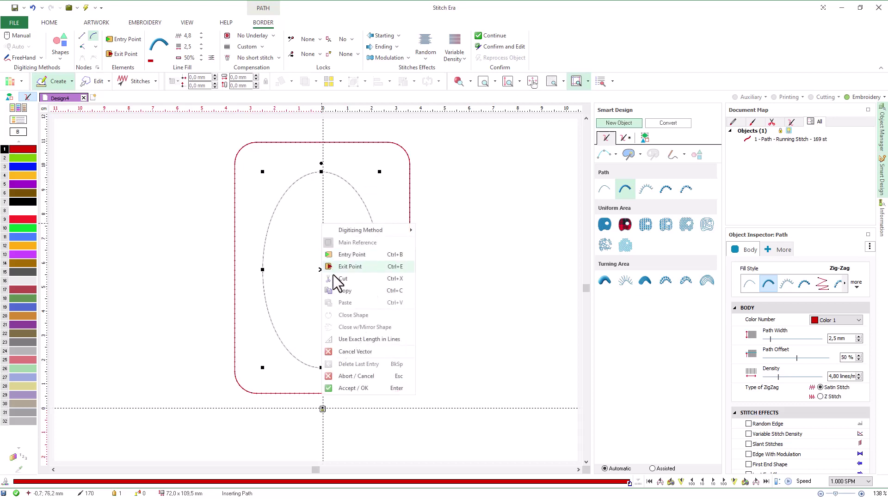
{"action": "left_click", "coordinate": [343, 389]}
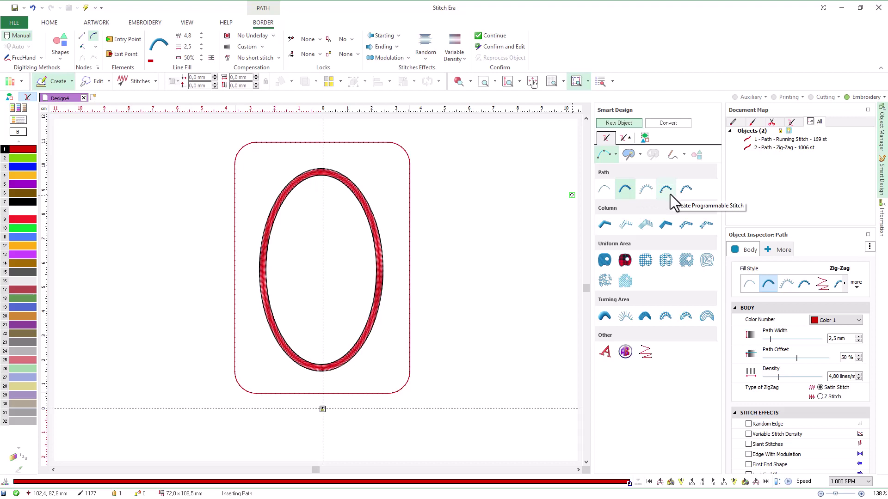
- Start a uniform Pattern area and assign it the PTG-0004 stitch from the Creative patterns
{"action": "left_click", "coordinate": [606, 263]}
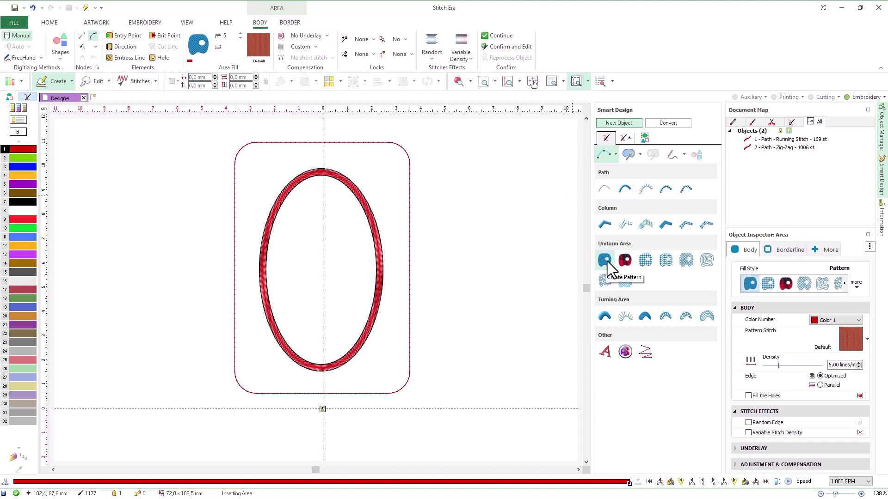
{"action": "left_click", "coordinate": [254, 35]}
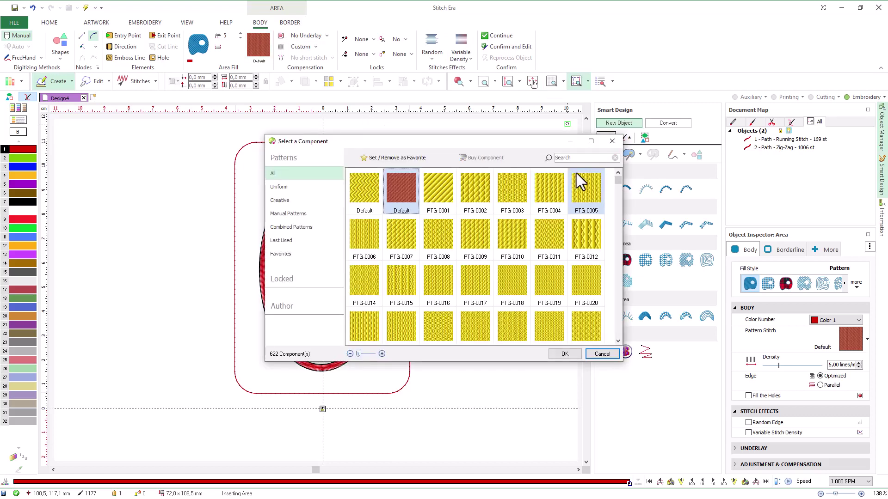
{"action": "mouse_move", "coordinate": [617, 181]}
{"action": "left_mouse_down"}
{"action": "mouse_move", "coordinate": [619, 205]}
{"action": "mouse_move", "coordinate": [618, 179]}
{"action": "left_mouse_up"}
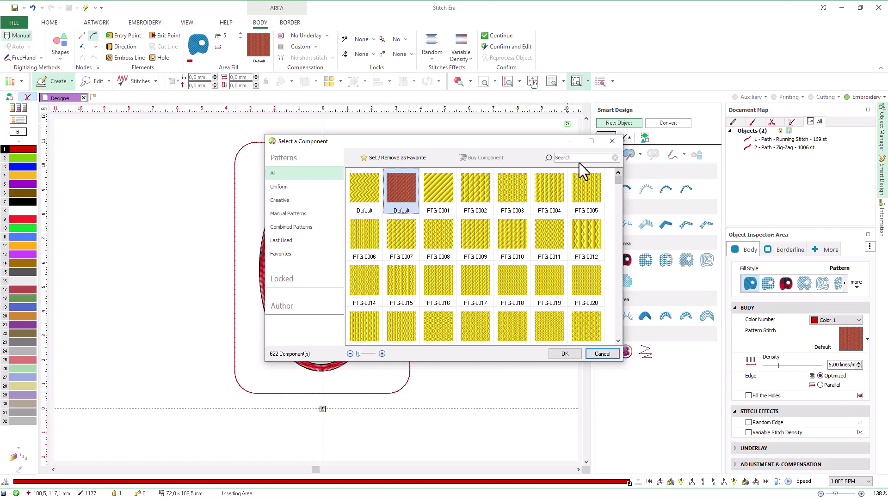
{"action": "left_click", "coordinate": [320, 201]}
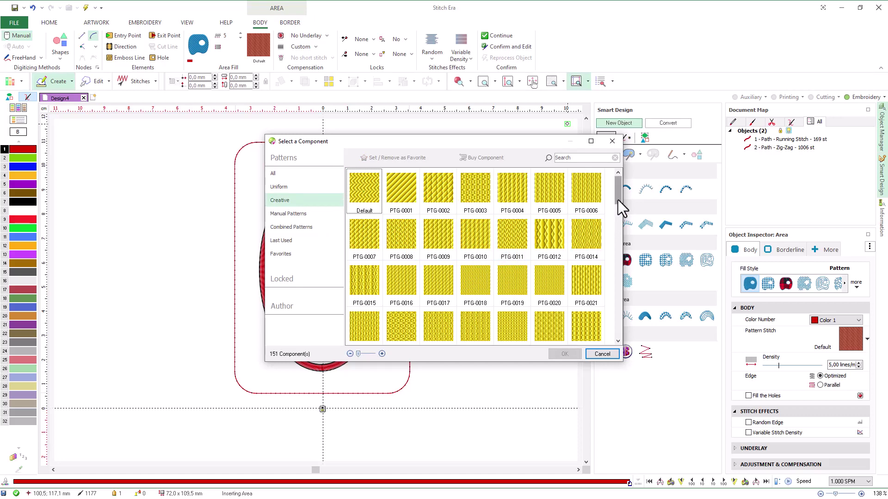
{"action": "left_click_drag", "start_coordinate": [618, 200], "coordinate": [617, 200]}
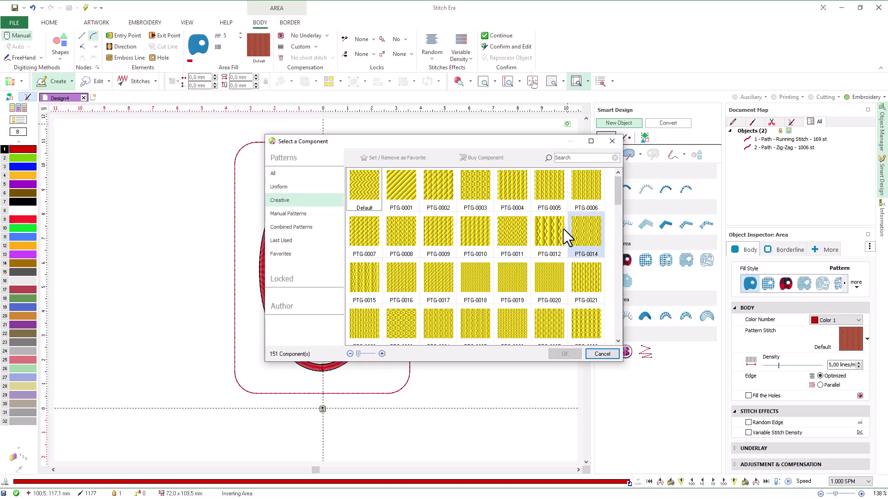
{"action": "left_click", "coordinate": [521, 198]}
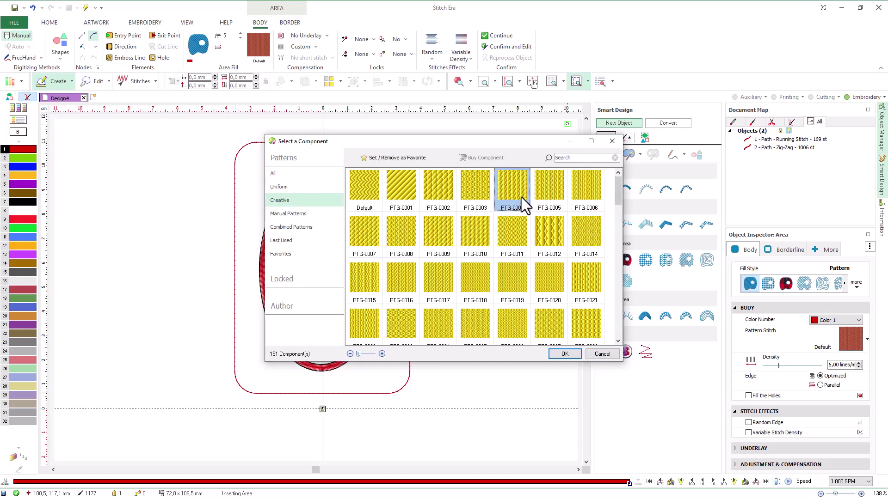
{"action": "left_click", "coordinate": [566, 354]}
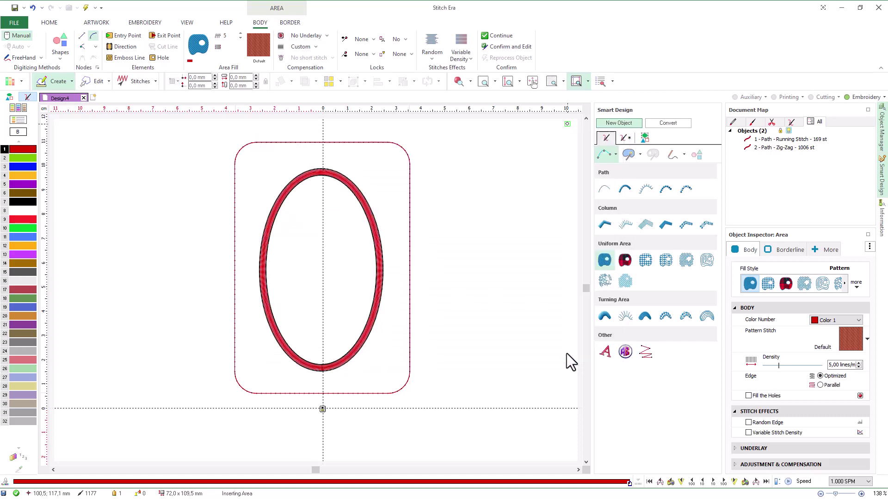
- Draw a pattern-filled heart about 27 mm wide and 32 mm tall, centred inside the ellipse
{"action": "left_click", "coordinate": [63, 50]}
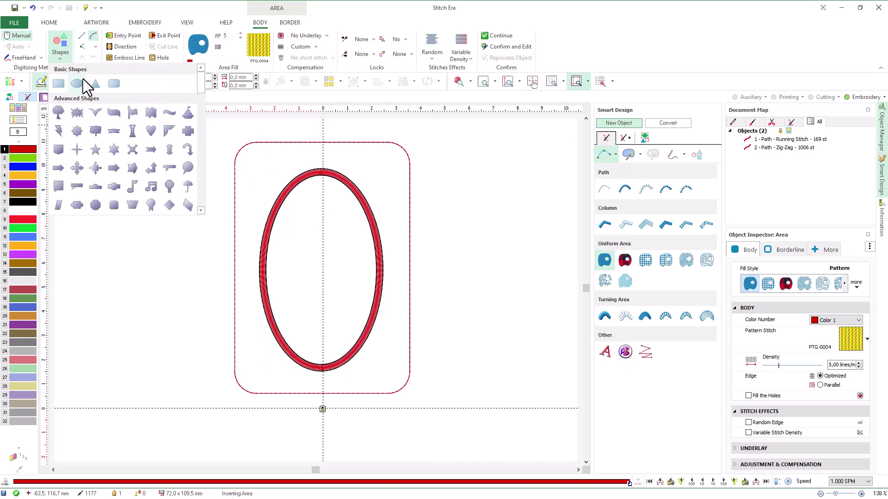
{"action": "left_click", "coordinate": [147, 134]}
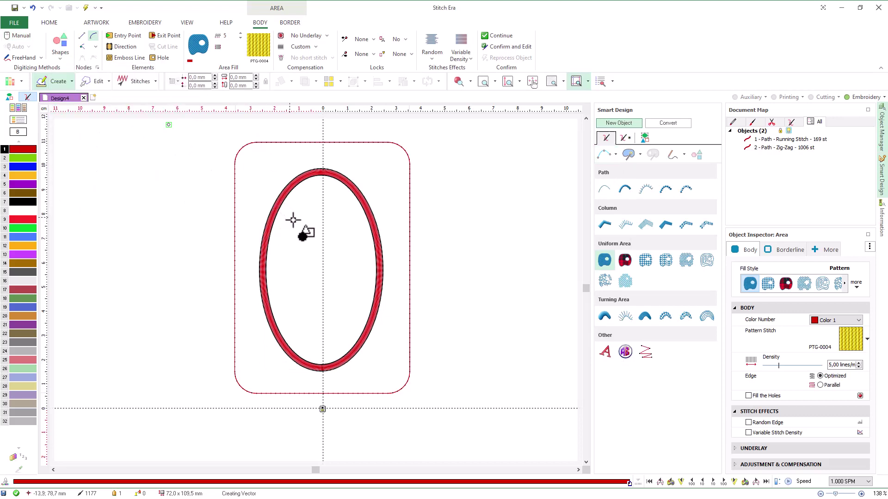
{"action": "left_click_drag", "start_coordinate": [297, 222], "coordinate": [361, 301]}
{"action": "left_click_drag", "start_coordinate": [329, 249], "coordinate": [325, 252]}
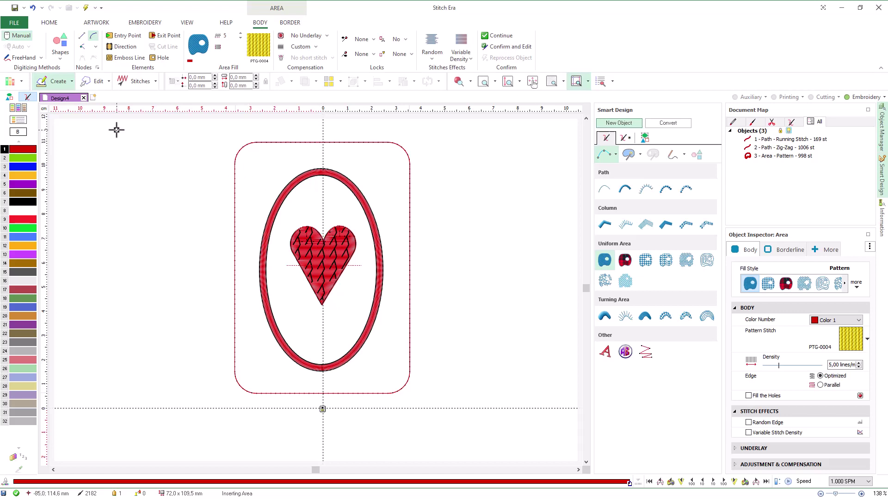
- Enlarge the heart to about 33 by 40 mm slightly lower in the ellipse, and tilt its stitch direction
{"action": "left_click", "coordinate": [103, 84]}
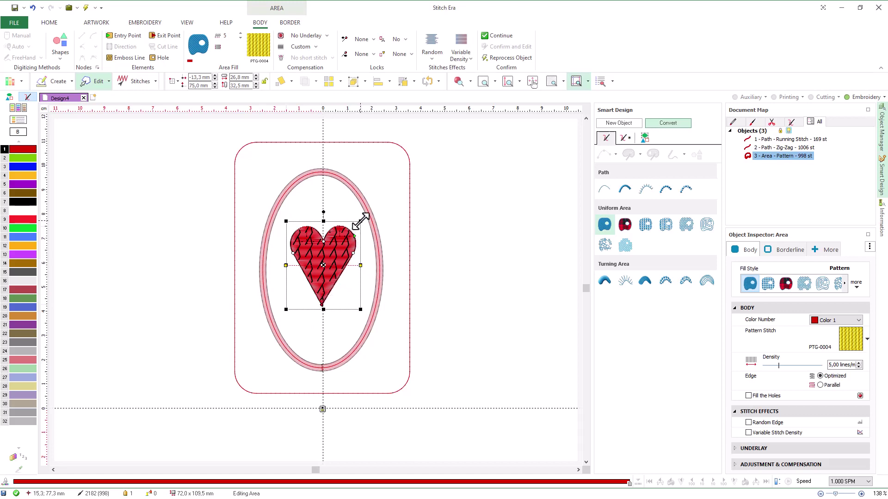
{"action": "left_click_drag", "start_coordinate": [360, 221], "coordinate": [368, 212]}
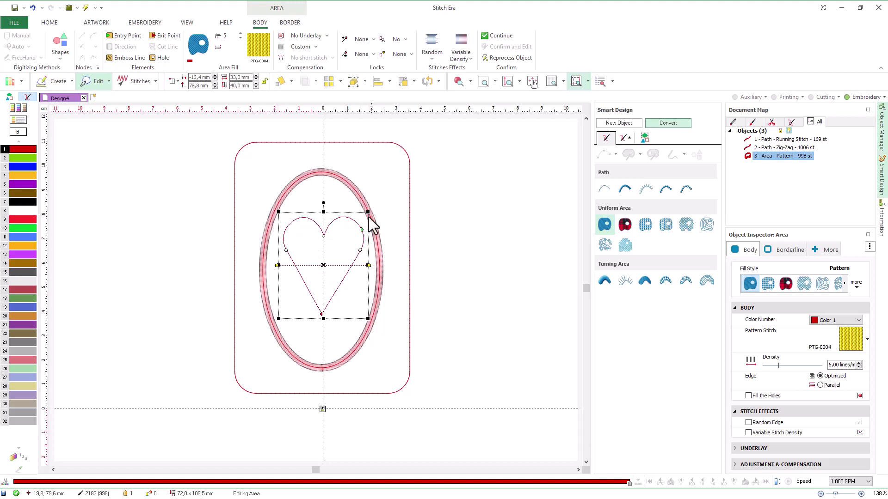
{"action": "left_click_drag", "start_coordinate": [337, 240], "coordinate": [337, 249]}
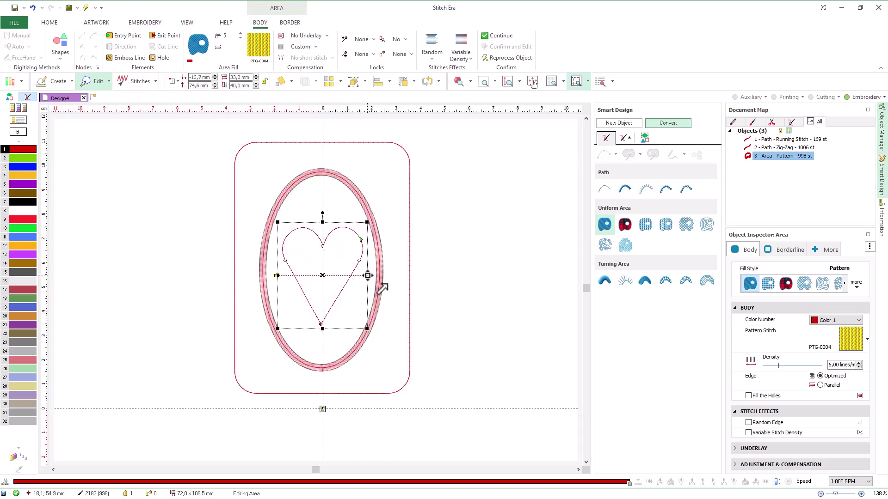
{"action": "left_click_drag", "start_coordinate": [382, 288], "coordinate": [382, 265]}
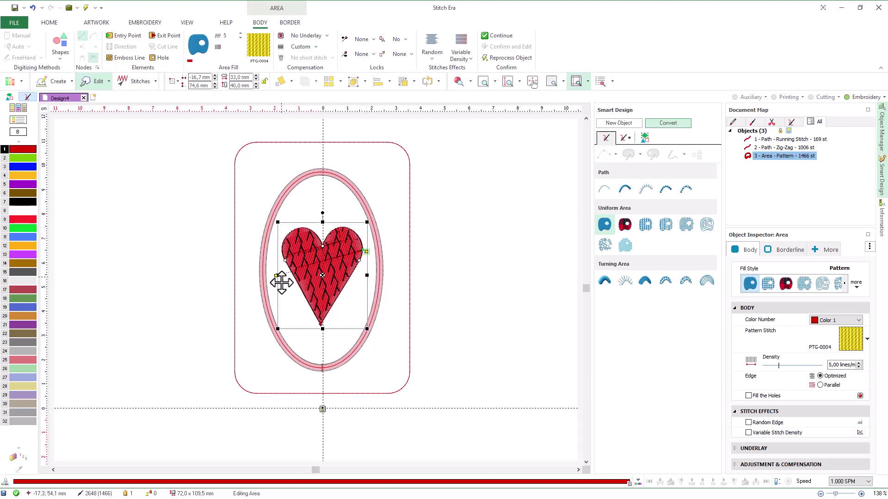
- Convert the outer rounded rectangle to a Programmable Stitch using the PS1-0026 heart motif
{"action": "left_click", "coordinate": [388, 141]}
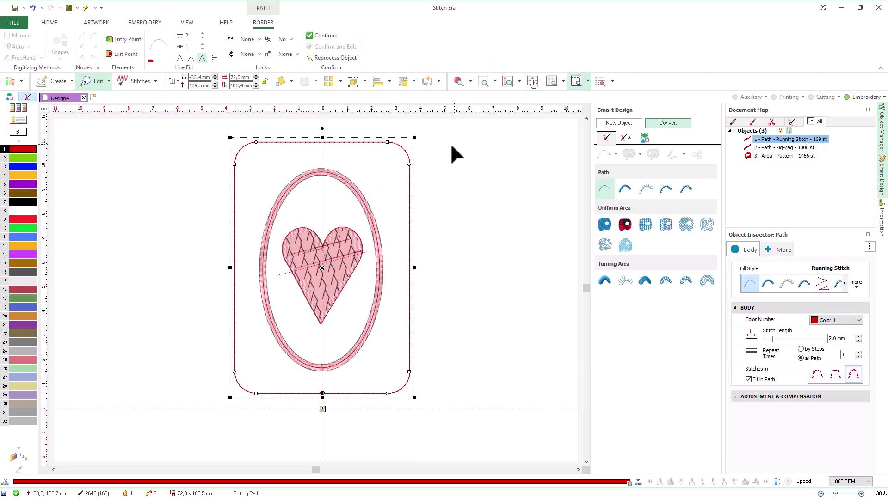
{"action": "left_click", "coordinate": [671, 191]}
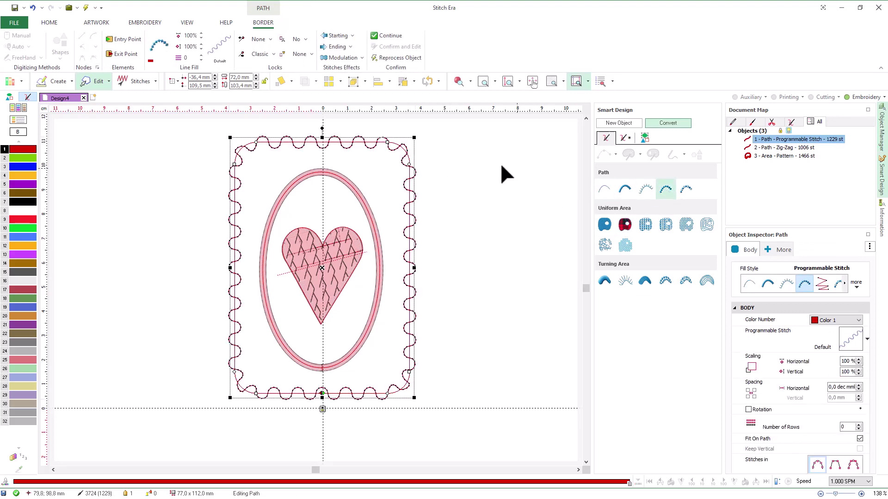
{"action": "left_click", "coordinate": [216, 45]}
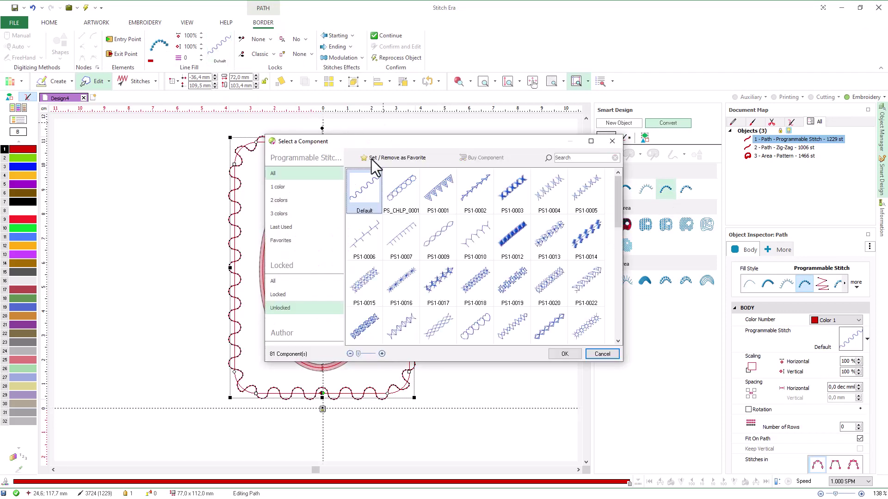
{"action": "left_click", "coordinate": [617, 243]}
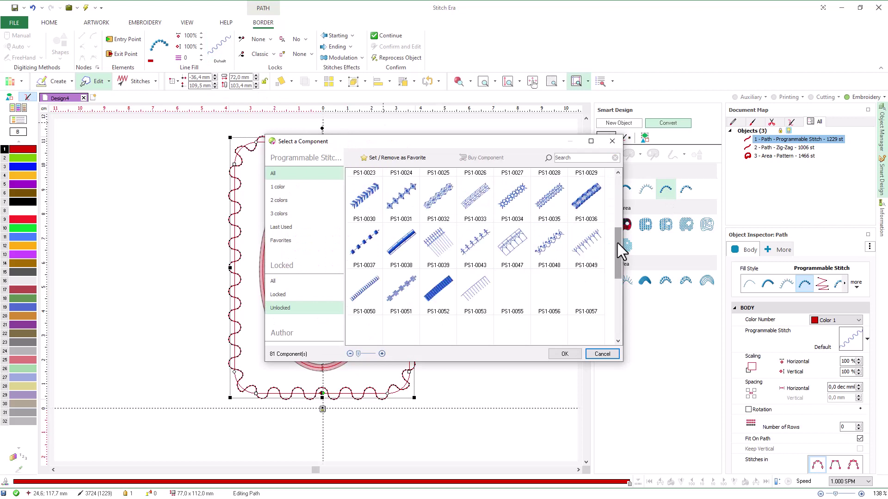
{"action": "left_click_drag", "start_coordinate": [617, 243], "coordinate": [617, 218]}
{"action": "left_click", "coordinate": [492, 230]}
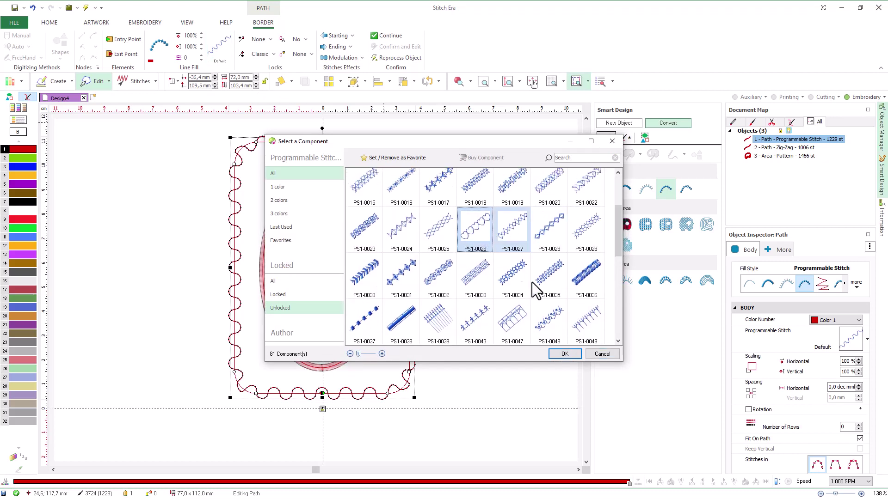
{"action": "left_click", "coordinate": [563, 352]}
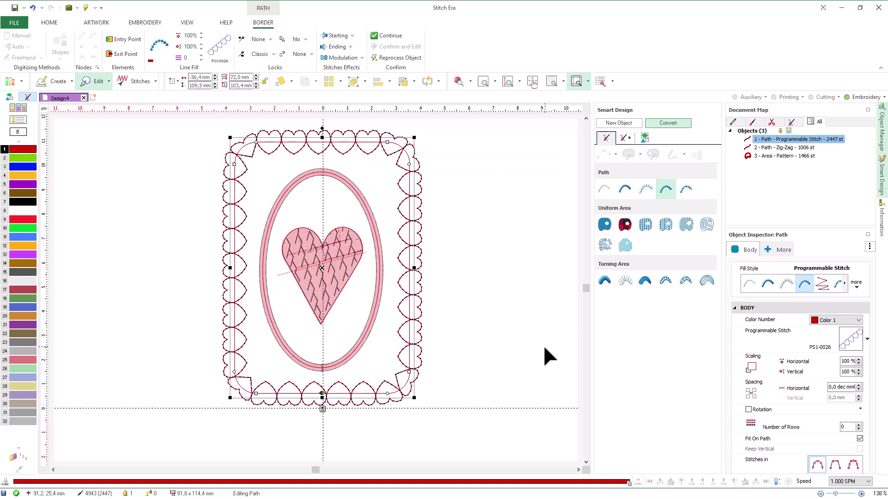
{"action": "left_click", "coordinate": [479, 300]}
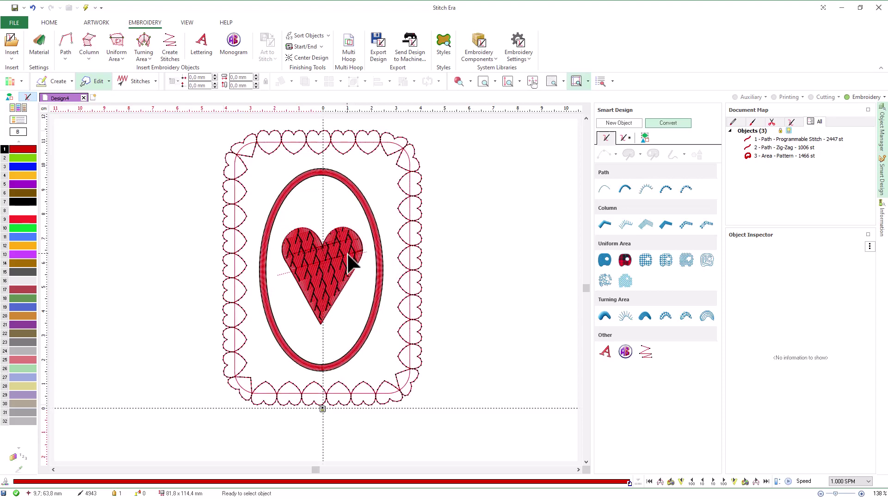
- Convert the ellipse from Zig-Zag to E Stitch
{"action": "left_click", "coordinate": [379, 256]}
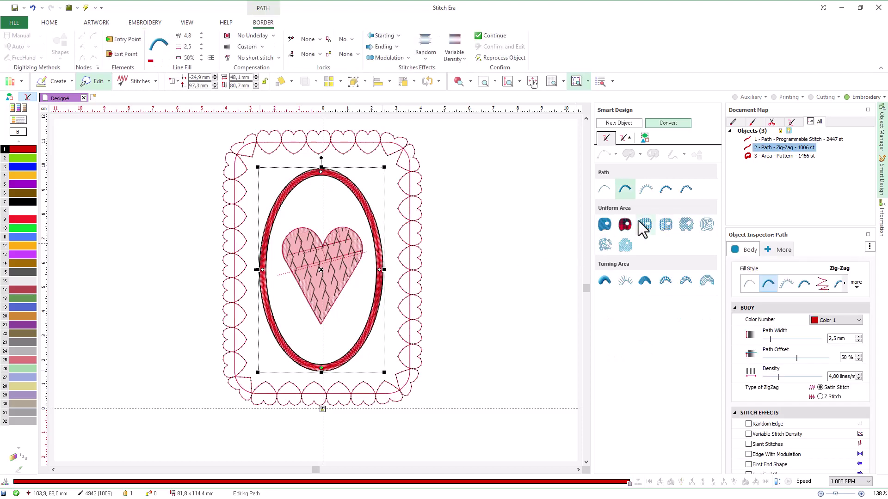
{"action": "left_click", "coordinate": [647, 193]}
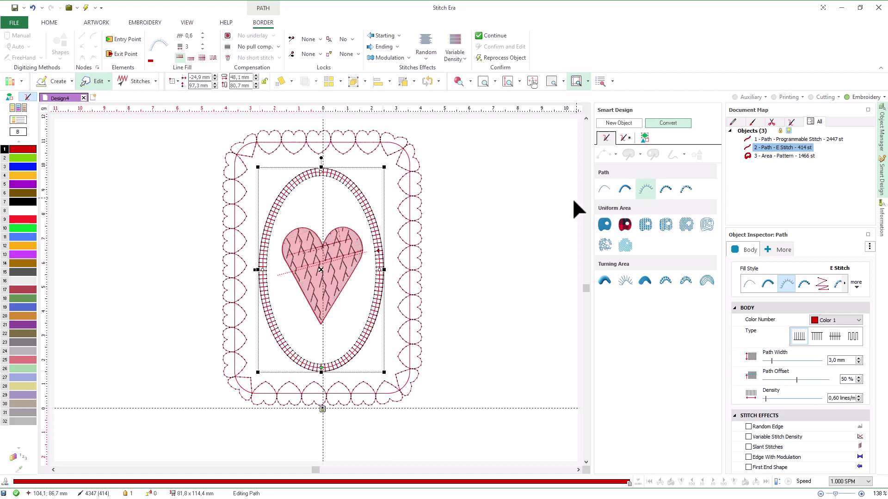
- Recolour the outer heart-motif border and the central heart with purple Color 13
{"action": "left_click", "coordinate": [409, 164]}
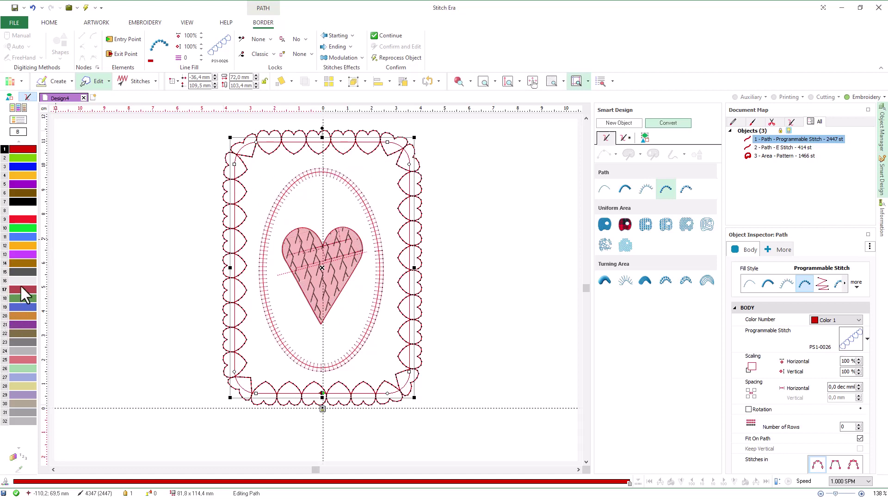
{"action": "key", "text": "alt+v"}
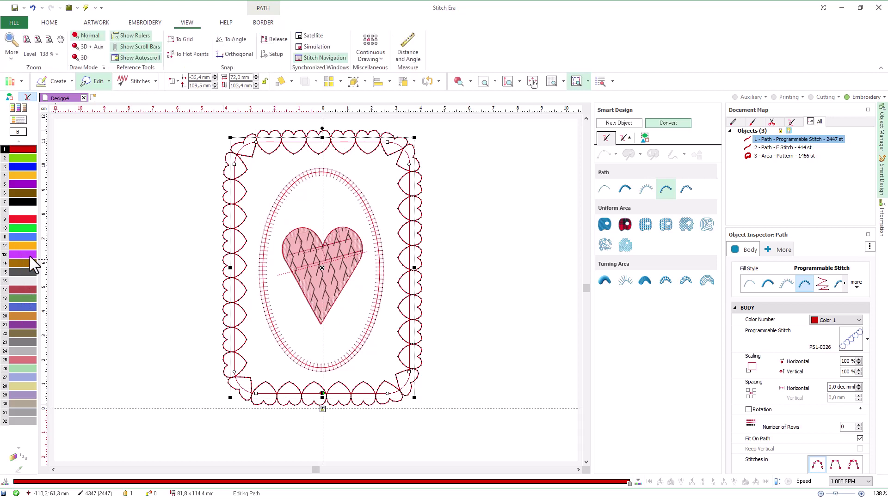
{"action": "left_click", "coordinate": [29, 255]}
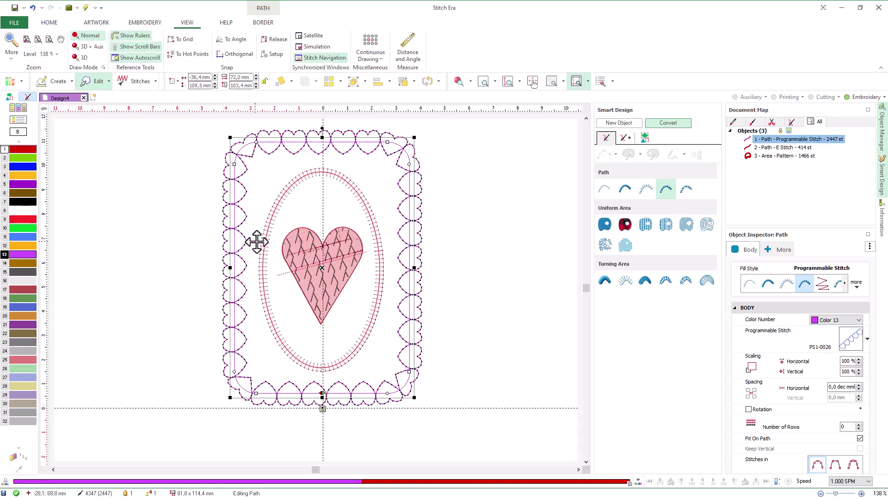
{"action": "left_click", "coordinate": [305, 248]}
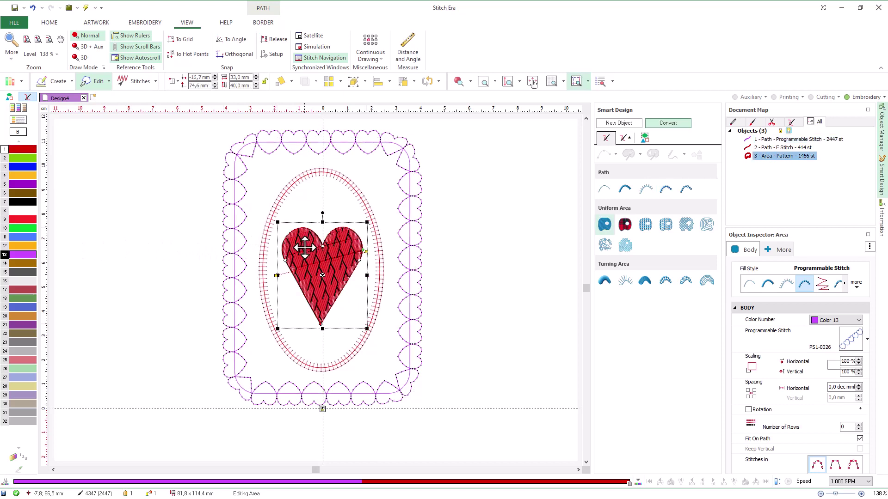
{"action": "left_click", "coordinate": [23, 254]}
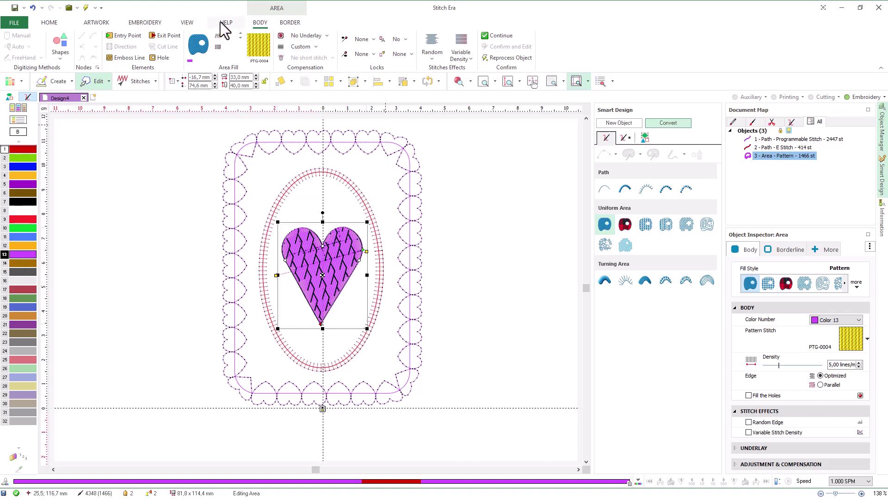
- Open the synchronized Simulation window to preview the stitched design
{"action": "left_click", "coordinate": [196, 23]}
{"action": "left_click", "coordinate": [299, 46]}
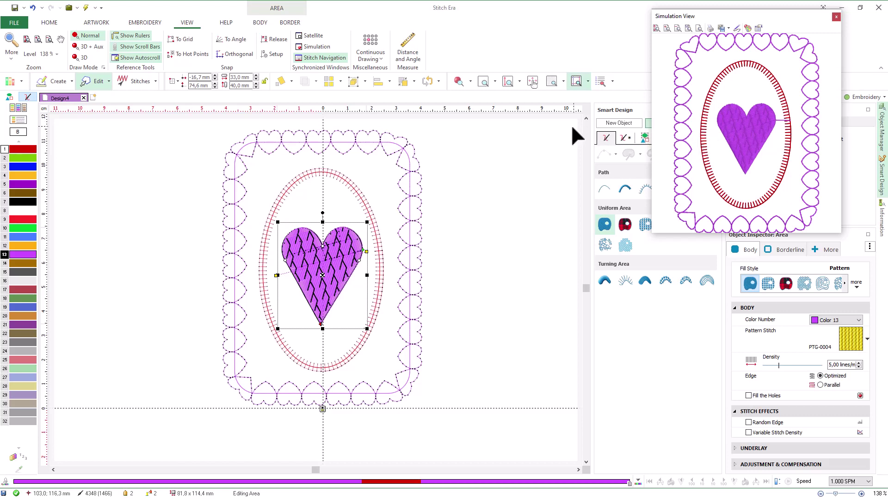
- Add a Zig-Zag border to the central heart and colour that border orange
{"action": "left_click", "coordinate": [259, 24]}
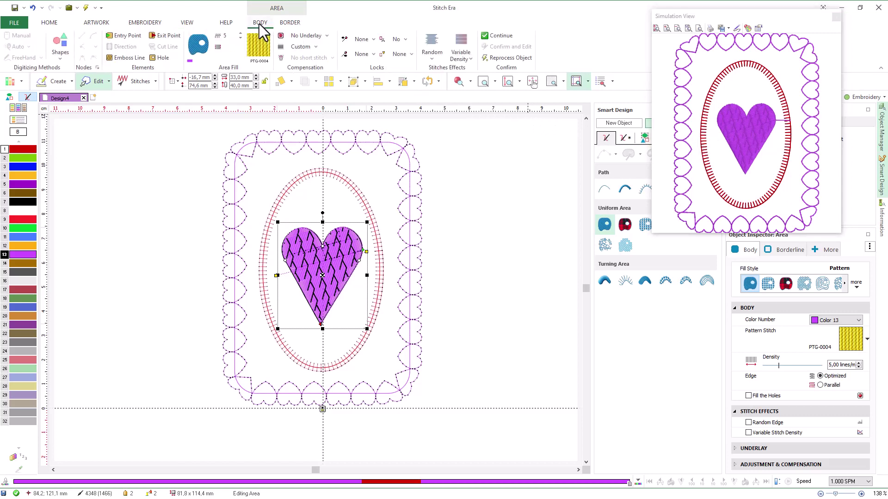
{"action": "left_click", "coordinate": [288, 25]}
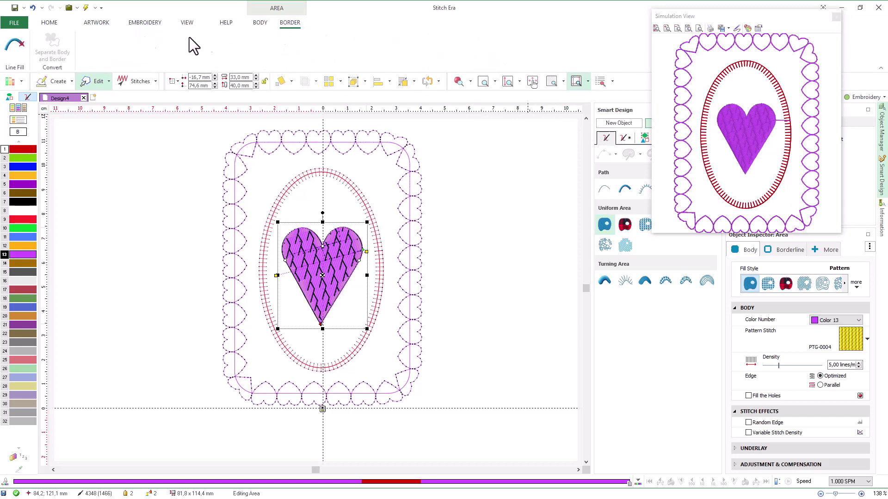
{"action": "left_click", "coordinate": [15, 51]}
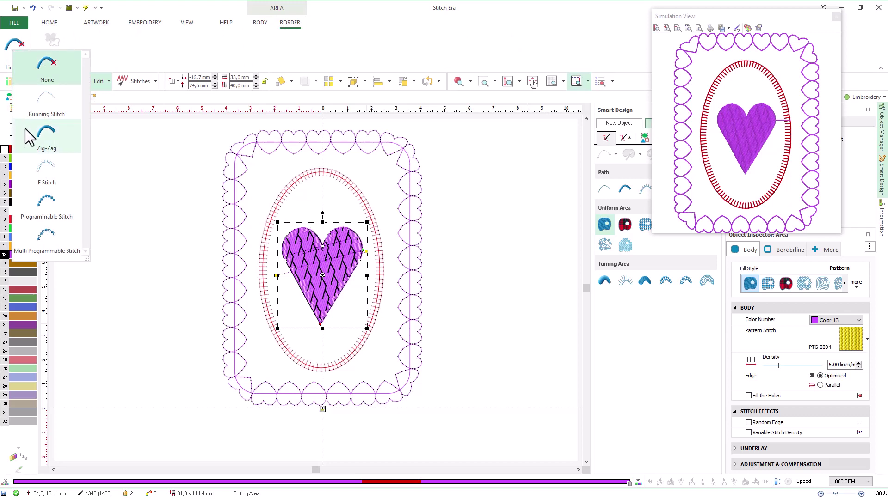
{"action": "left_click", "coordinate": [26, 132]}
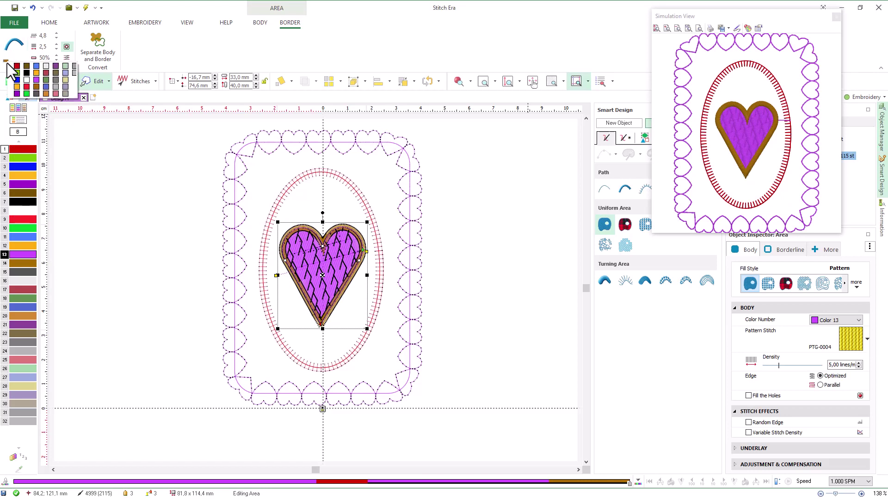
{"action": "left_click", "coordinate": [36, 73]}
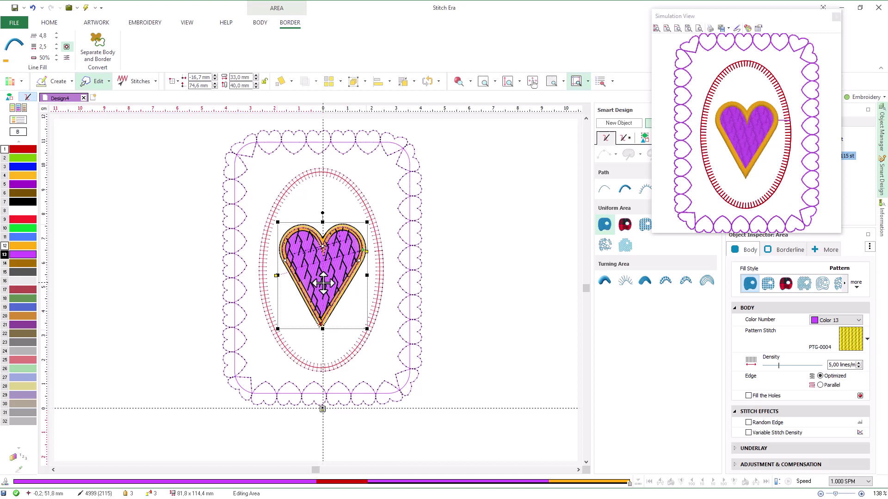
{"action": "left_click", "coordinate": [477, 281]}
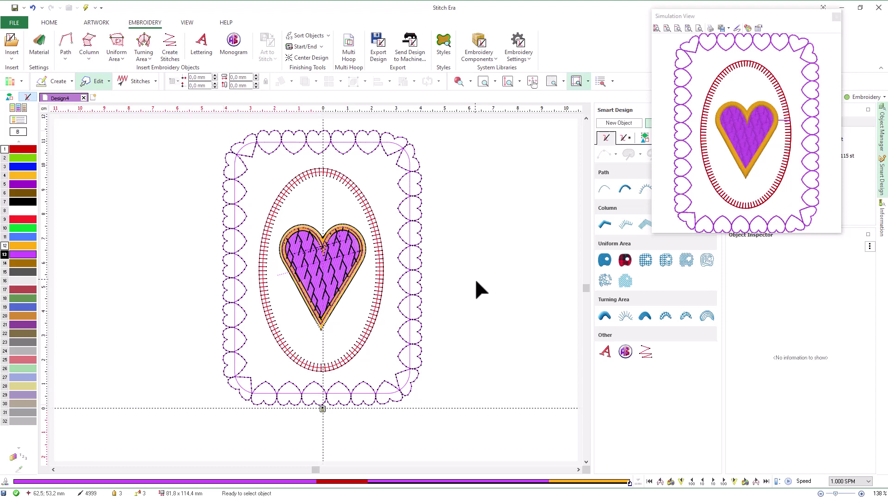
- Convert the central heart's pattern fill to appliqué and set its fabric to the pink swatch 026
{"action": "left_click", "coordinate": [343, 257]}
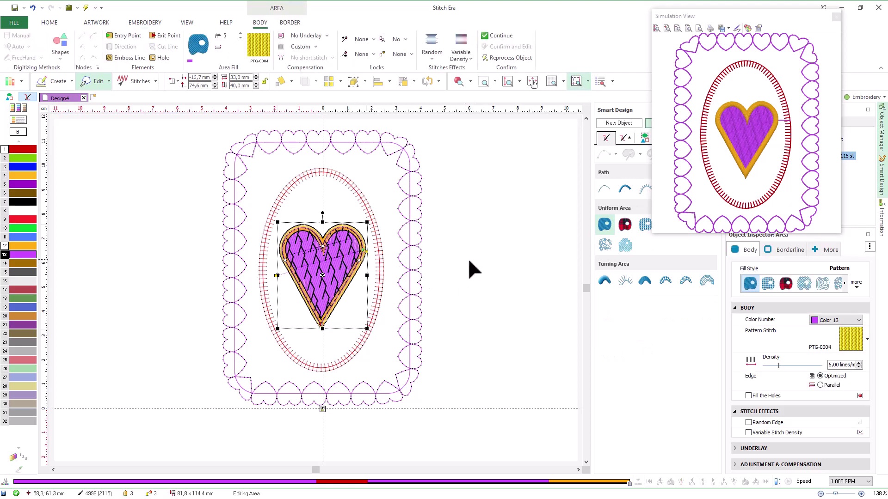
{"action": "left_click", "coordinate": [624, 225]}
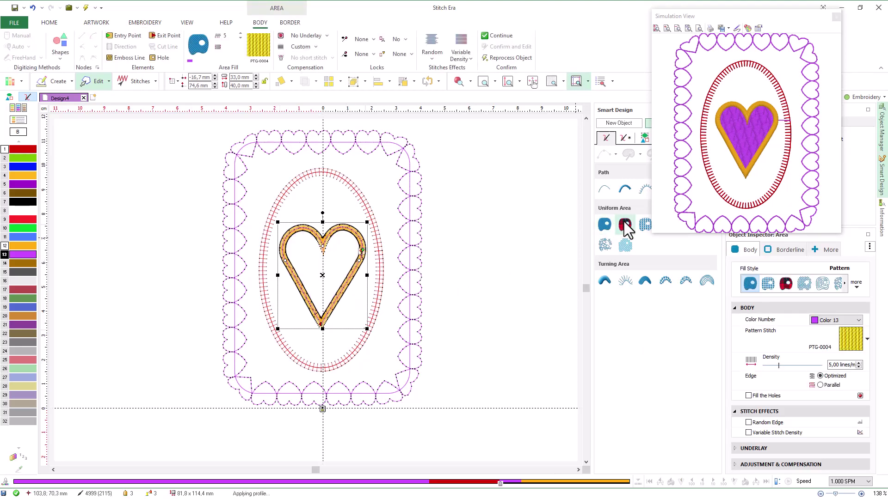
{"action": "scroll", "coordinate": [753, 366], "scroll_direction": "down", "scroll_amount": 3}
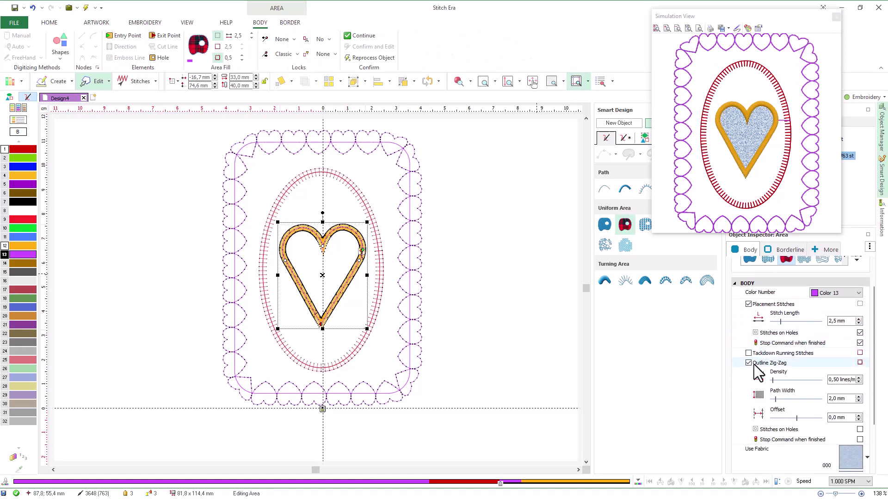
{"action": "left_click", "coordinate": [861, 423]}
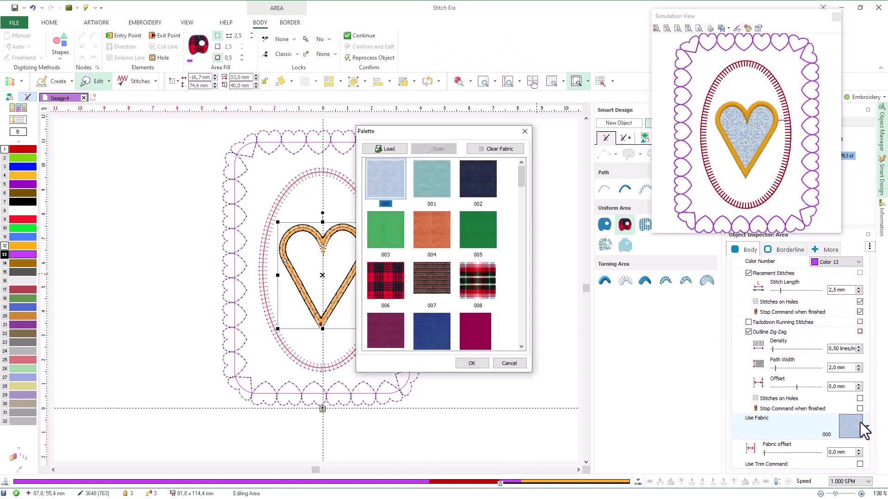
{"action": "scroll", "coordinate": [520, 271], "scroll_direction": "down", "scroll_amount": 6}
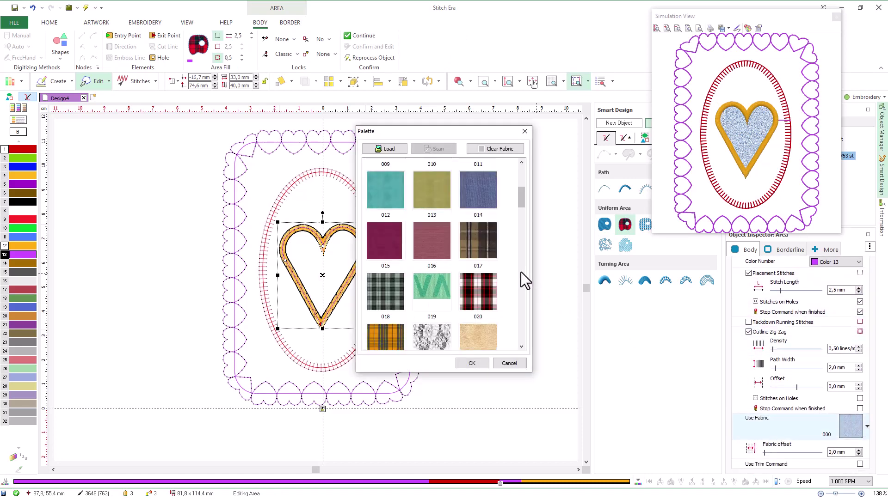
{"action": "left_click", "coordinate": [476, 210]}
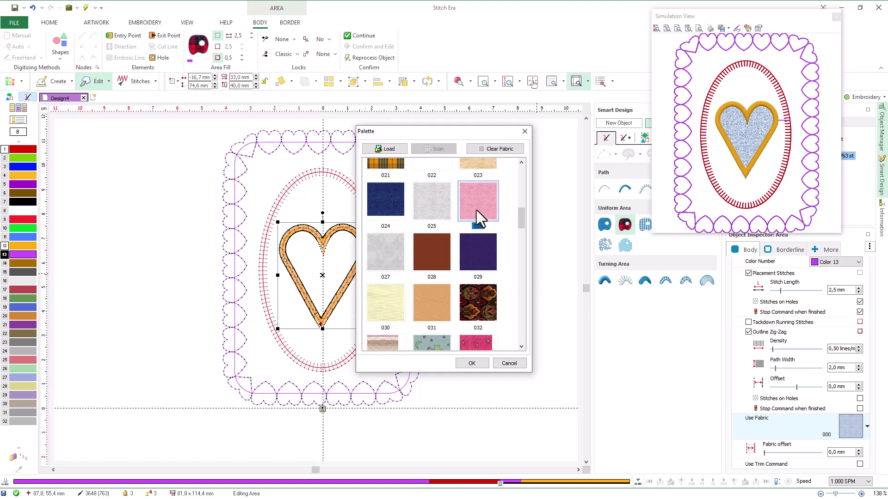
{"action": "left_click", "coordinate": [472, 362]}
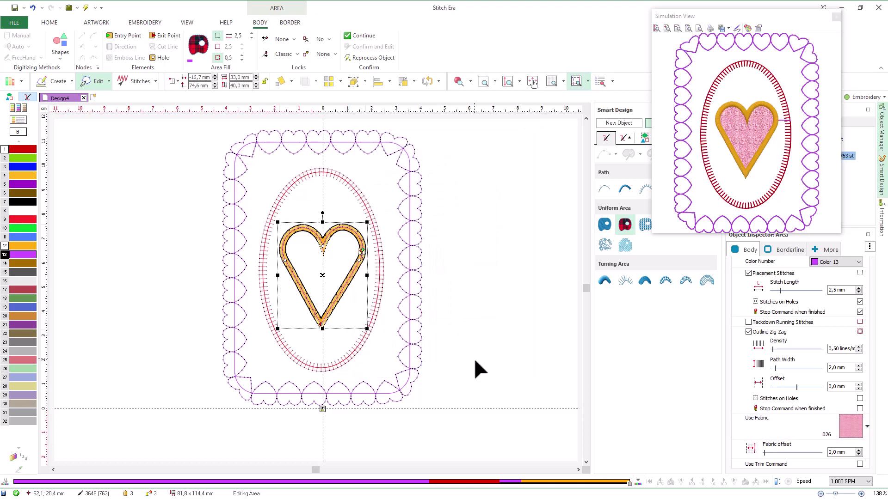
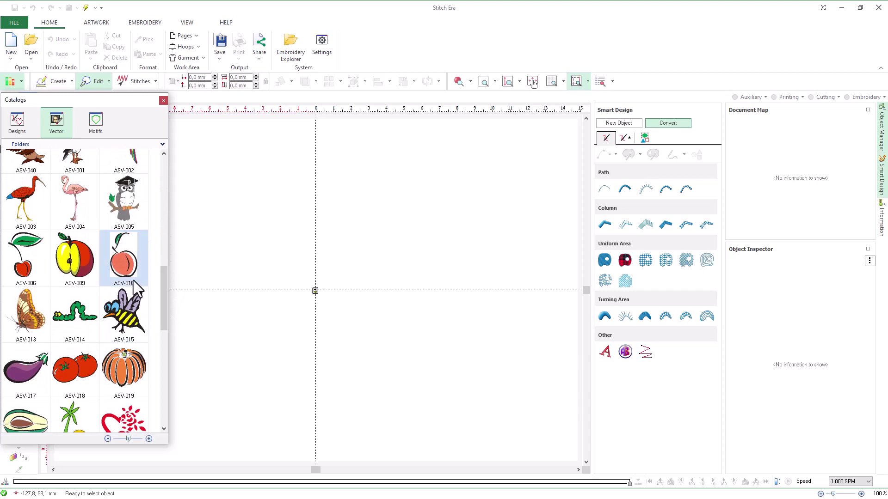
- Insert the cherry vector ASV-006 from the vector catalog at the centre of the new design and close the catalog
{"action": "left_click_drag", "start_coordinate": [26, 267], "coordinate": [229, 269]}
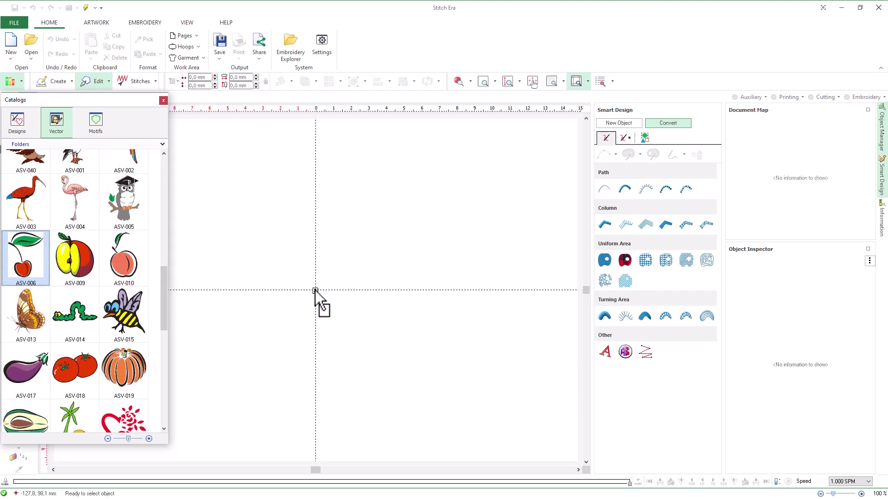
{"action": "left_click_drag", "start_coordinate": [315, 290], "coordinate": [316, 290]}
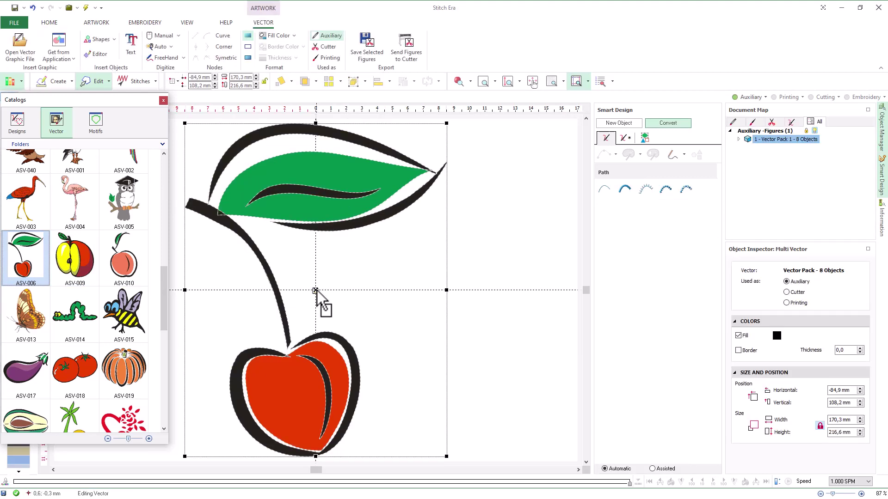
{"action": "left_click", "coordinate": [163, 100]}
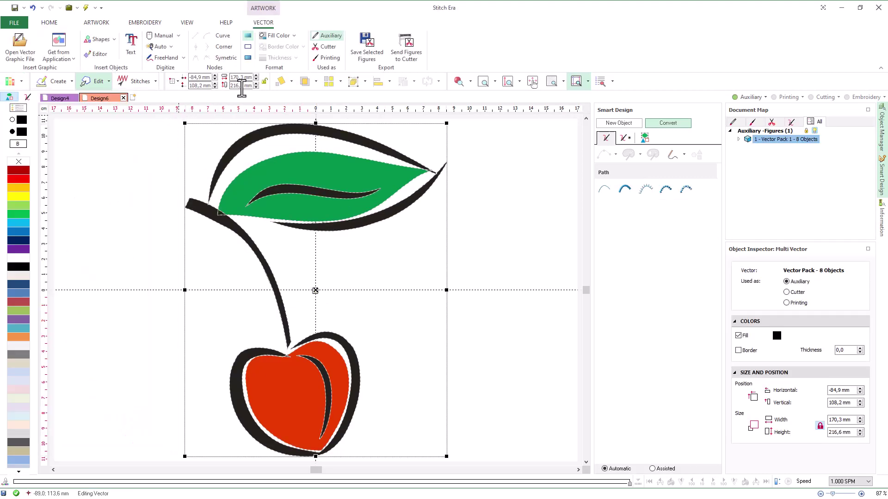
- Rescale the cherry vector from a length measured across the red fruit, making the artwork 174.1 mm wide and 221.4 mm high
{"action": "left_click", "coordinate": [293, 84]}
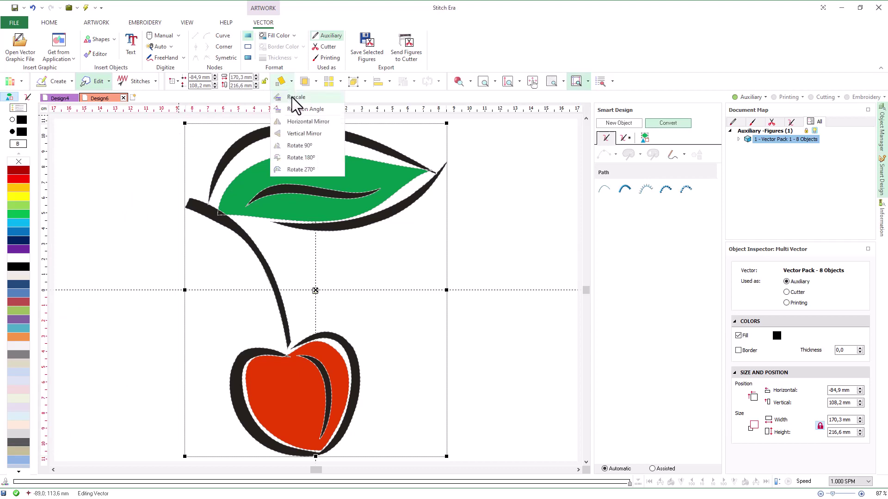
{"action": "left_click", "coordinate": [292, 97]}
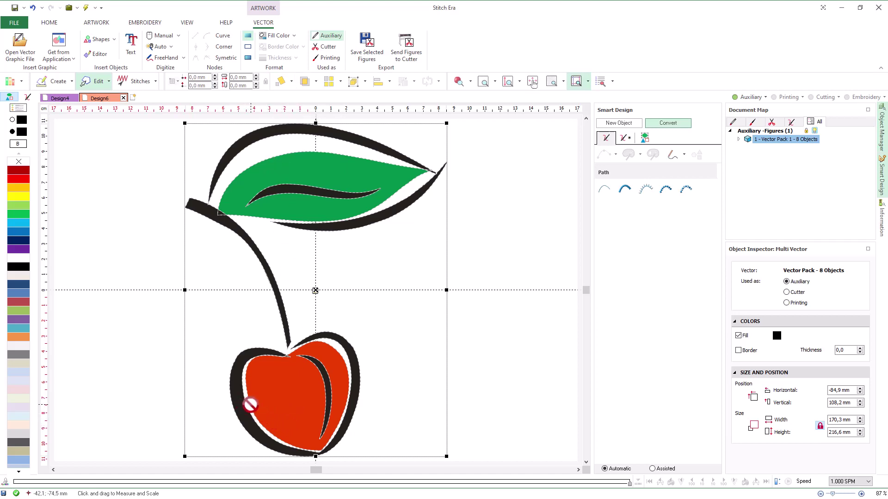
{"action": "left_click_drag", "start_coordinate": [250, 404], "coordinate": [348, 366]}
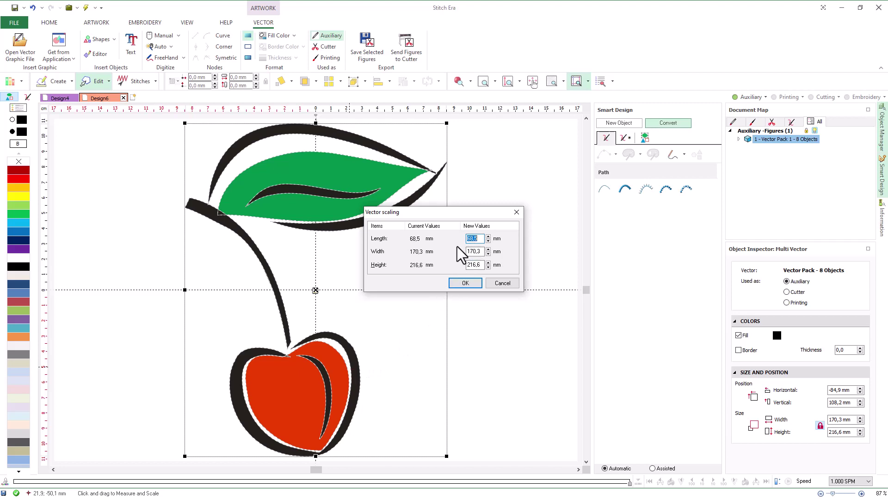
{"action": "left_click", "coordinate": [464, 284]}
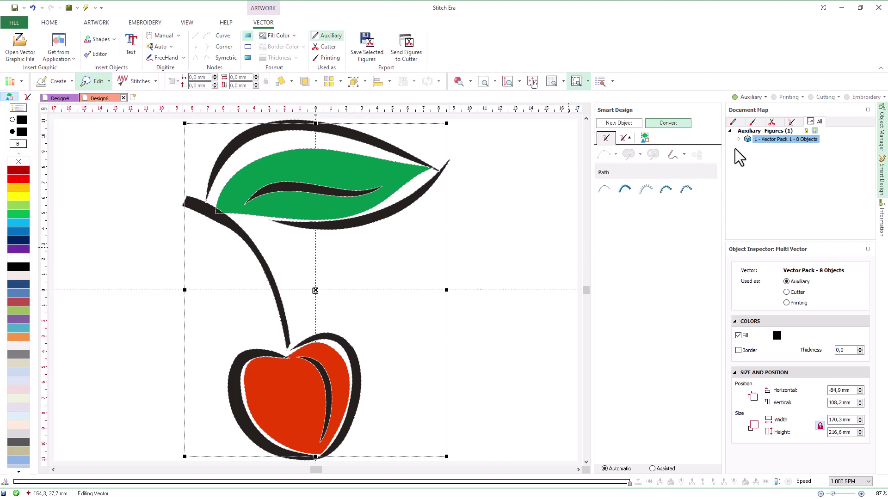
- Ungroup the cherry vector pack into separate Bezier curves and check the red fruit, green leaf and upper leaf outline individually
{"action": "left_click", "coordinate": [757, 138]}
{"action": "left_click", "coordinate": [740, 139]}
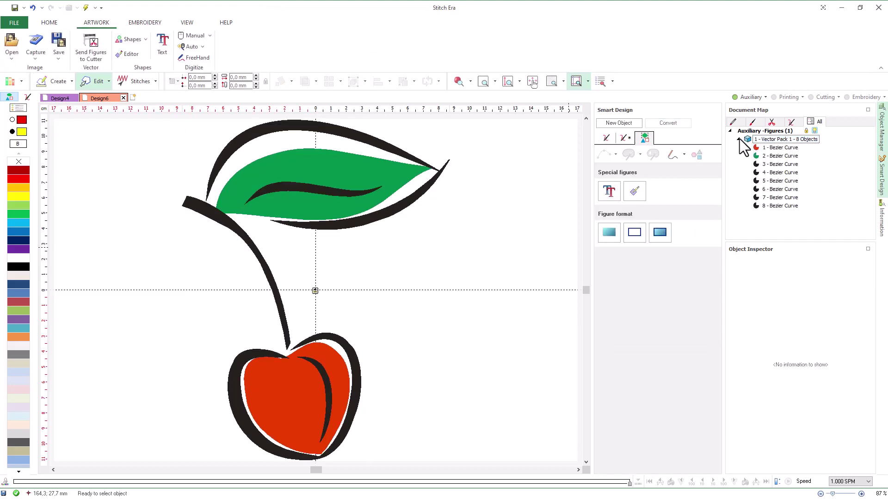
{"action": "left_click", "coordinate": [739, 139]}
{"action": "left_click", "coordinate": [762, 139]}
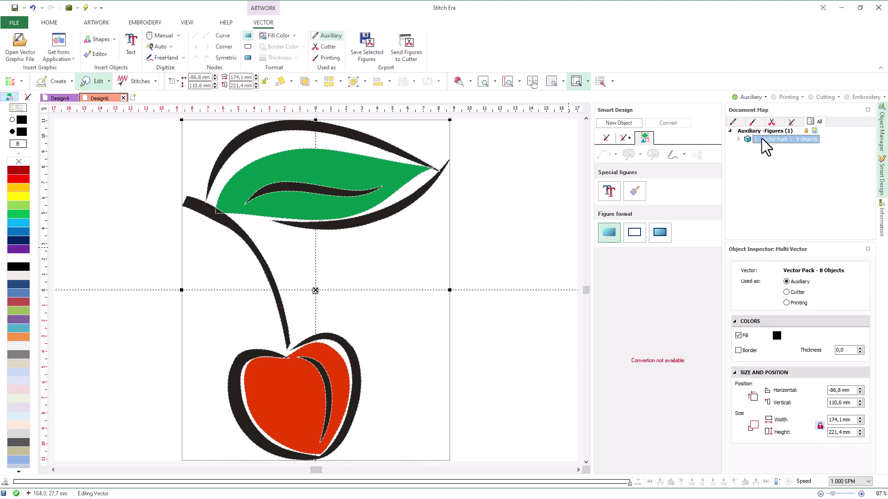
{"action": "right_click", "coordinate": [762, 138]}
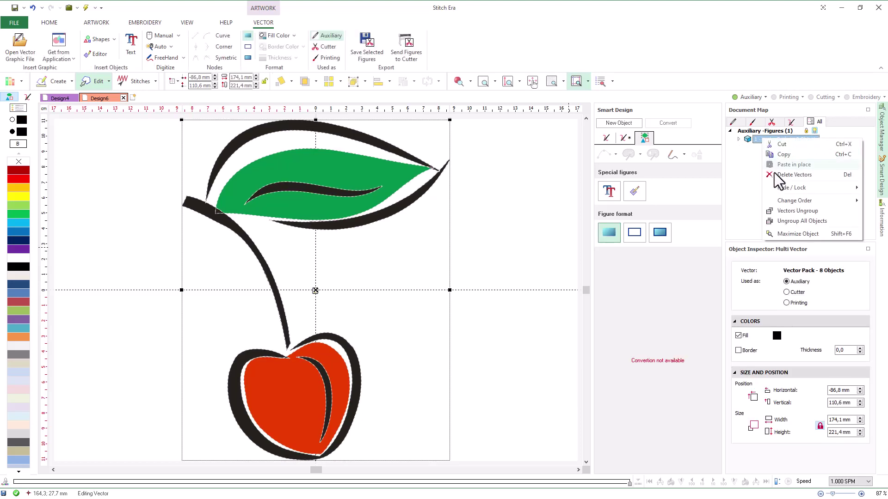
{"action": "left_click", "coordinate": [777, 211]}
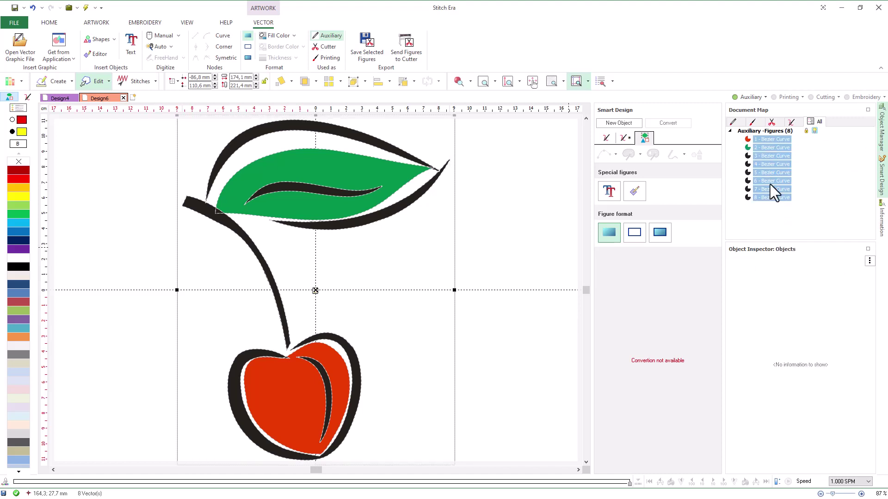
{"action": "left_click", "coordinate": [775, 139]}
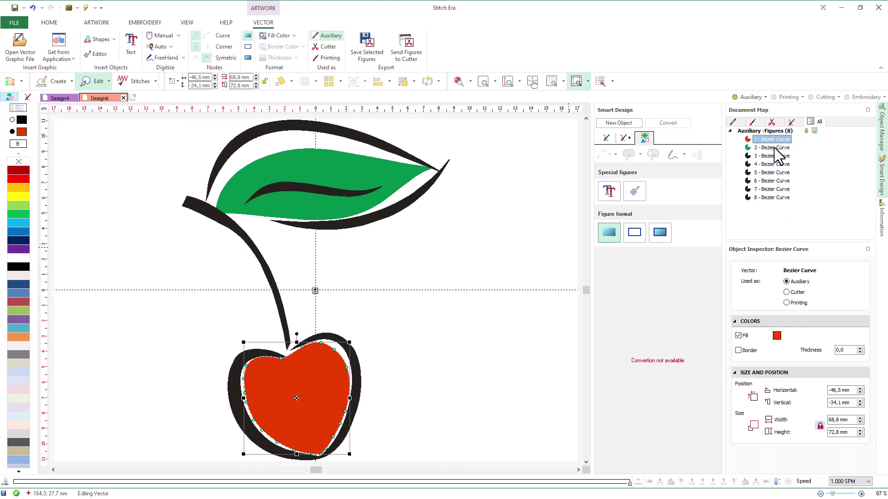
{"action": "left_click", "coordinate": [774, 148]}
{"action": "left_click", "coordinate": [775, 156]}
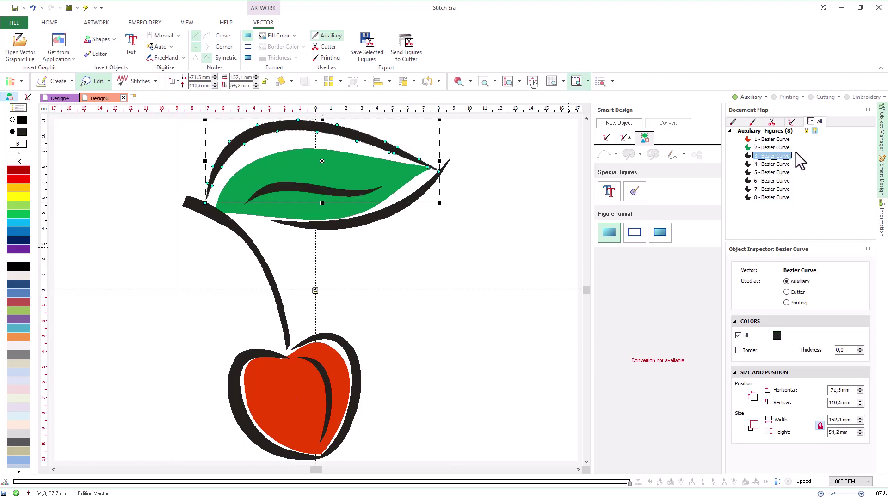
{"action": "left_click", "coordinate": [810, 157]}
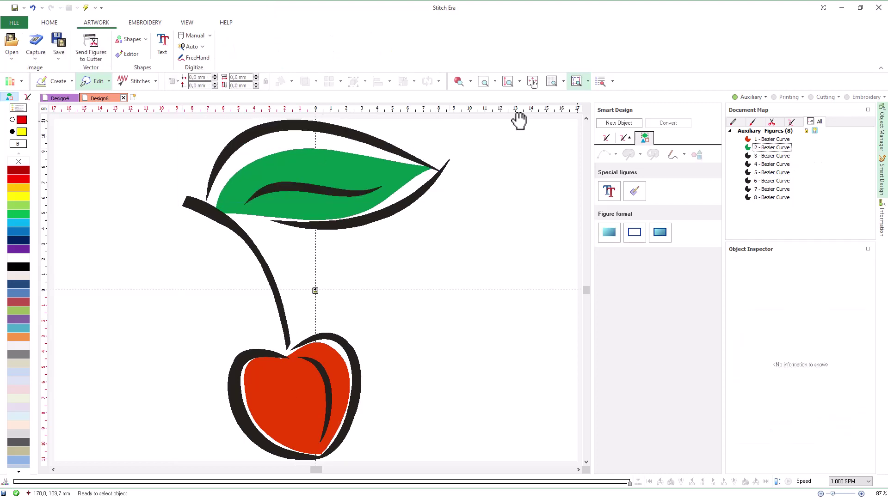
- Open the embroidery thread palette and use only the ARC - Isacord Polyester thread chart instead of Ackermann - Isacord -315
{"action": "left_click", "coordinate": [137, 20]}
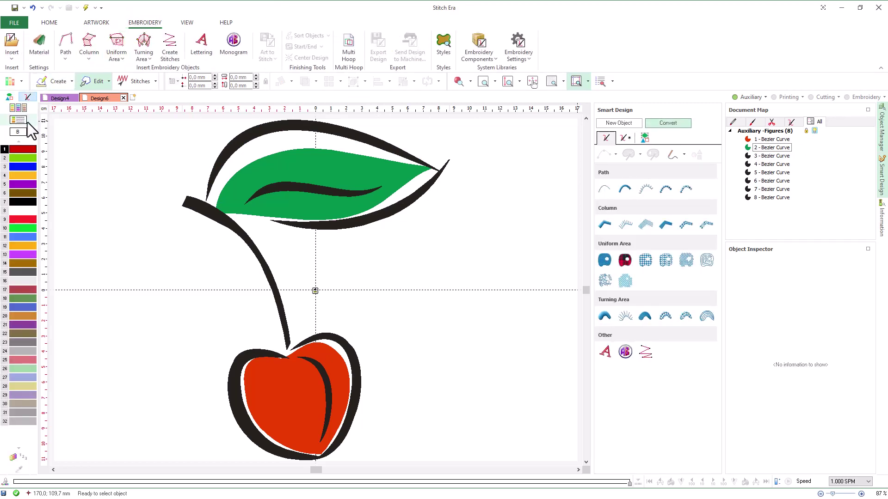
{"action": "left_click", "coordinate": [27, 121]}
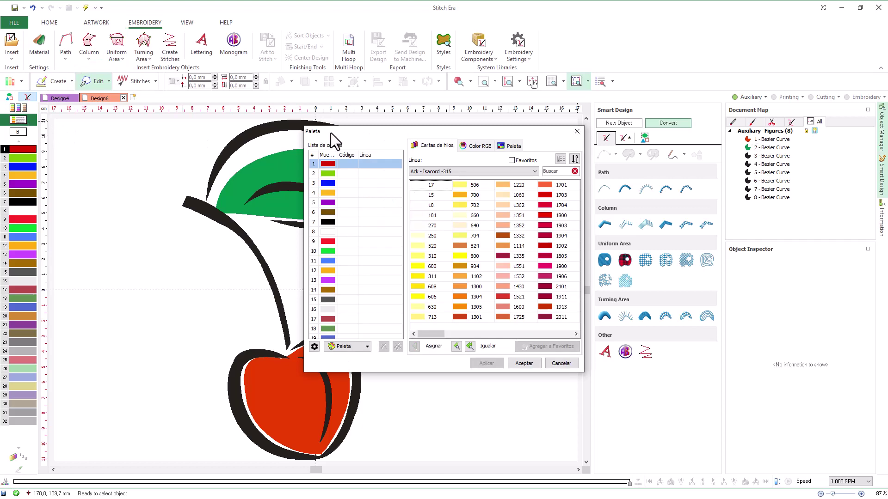
{"action": "left_click", "coordinate": [356, 165]}
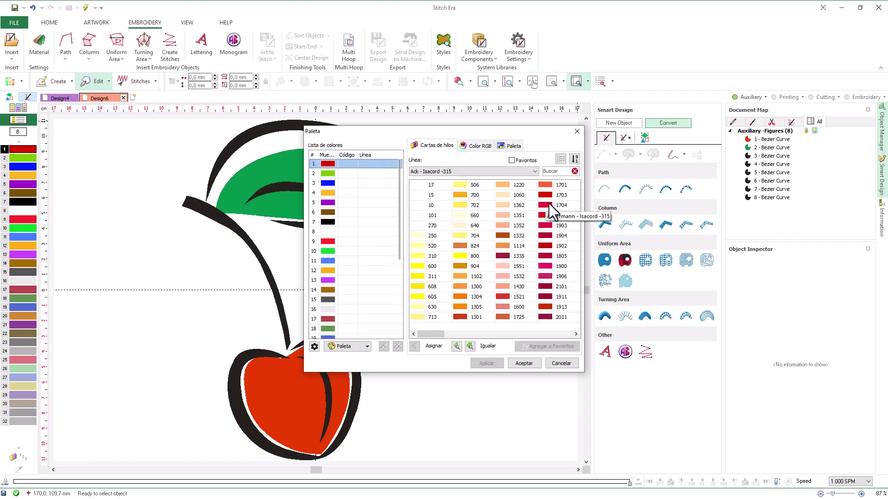
{"action": "left_click", "coordinate": [527, 173]}
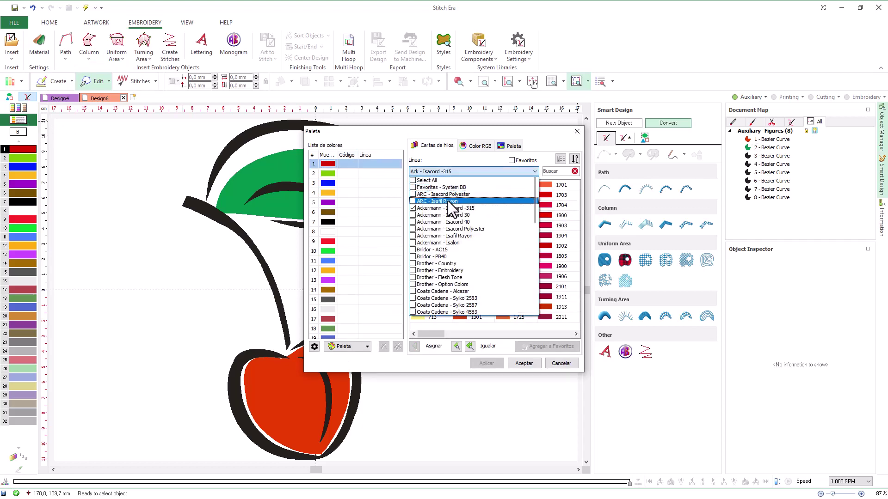
{"action": "left_click", "coordinate": [413, 195]}
{"action": "left_click", "coordinate": [413, 208]}
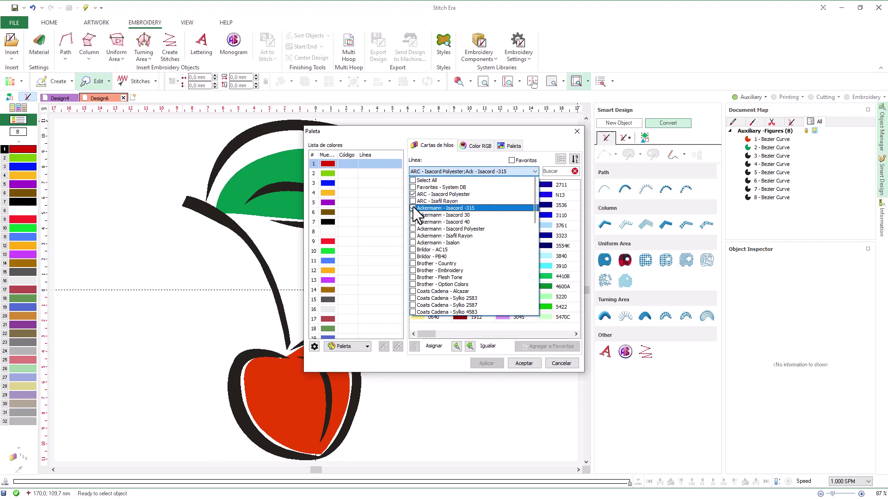
{"action": "left_click", "coordinate": [479, 160]}
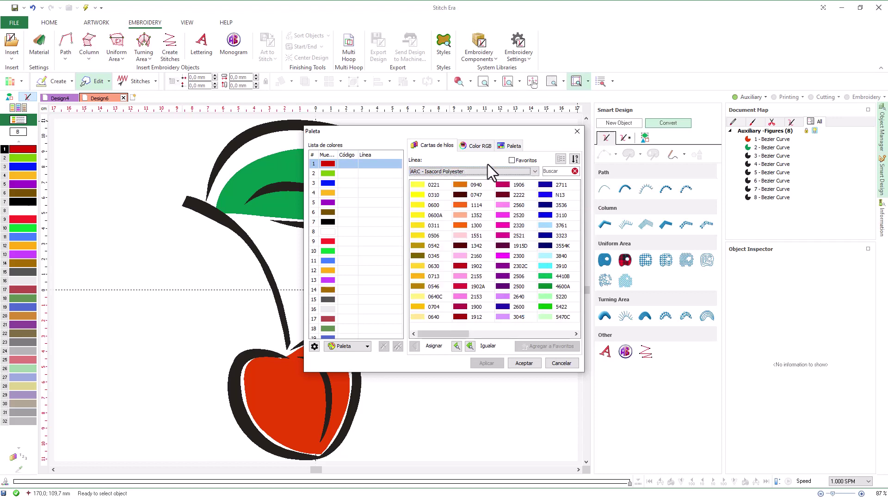
- Assign threads 0940, 4410B and 5374 to palette colours 1, 2 and 3, and accept the palette
{"action": "double_click", "coordinate": [474, 185]}
{"action": "left_click", "coordinate": [393, 175]}
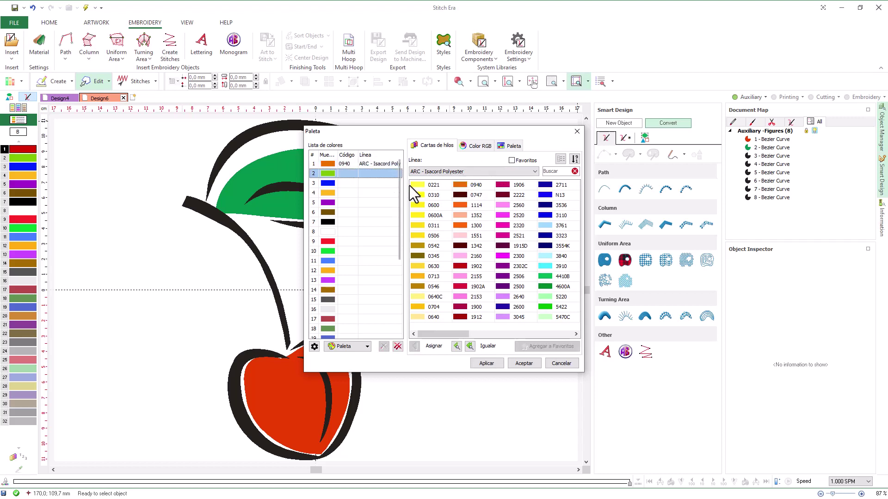
{"action": "double_click", "coordinate": [562, 278]}
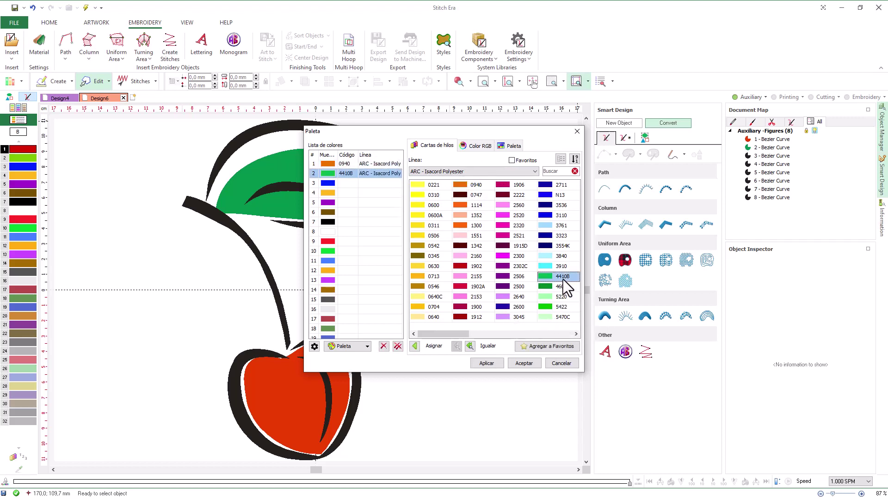
{"action": "left_click", "coordinate": [388, 185]}
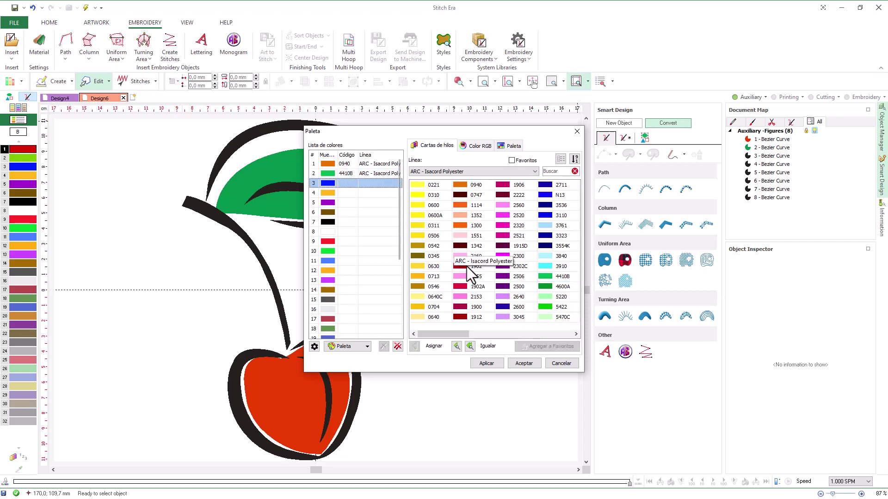
{"action": "left_click", "coordinate": [506, 332]}
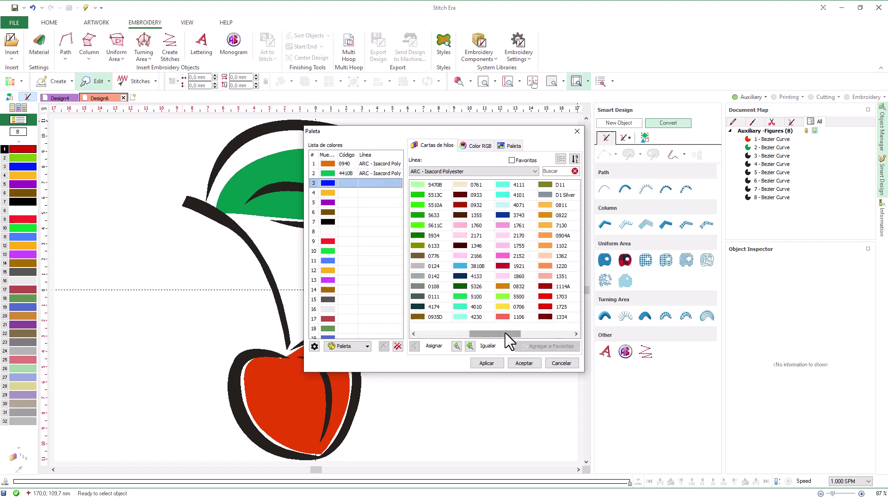
{"action": "left_click_drag", "start_coordinate": [505, 333], "coordinate": [556, 334]}
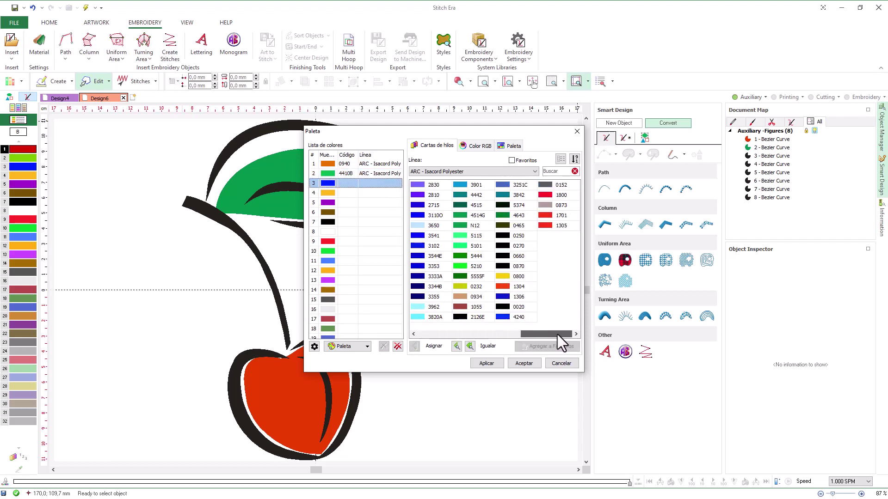
{"action": "double_click", "coordinate": [513, 206]}
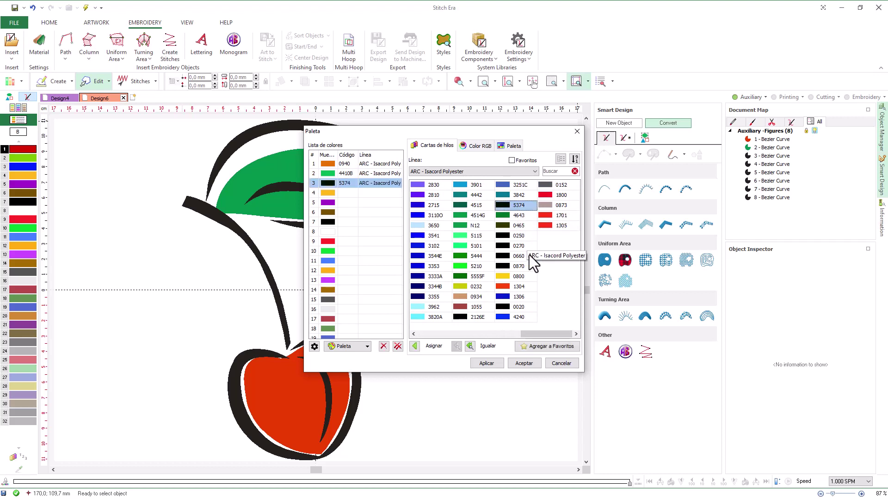
{"action": "left_click", "coordinate": [524, 363]}
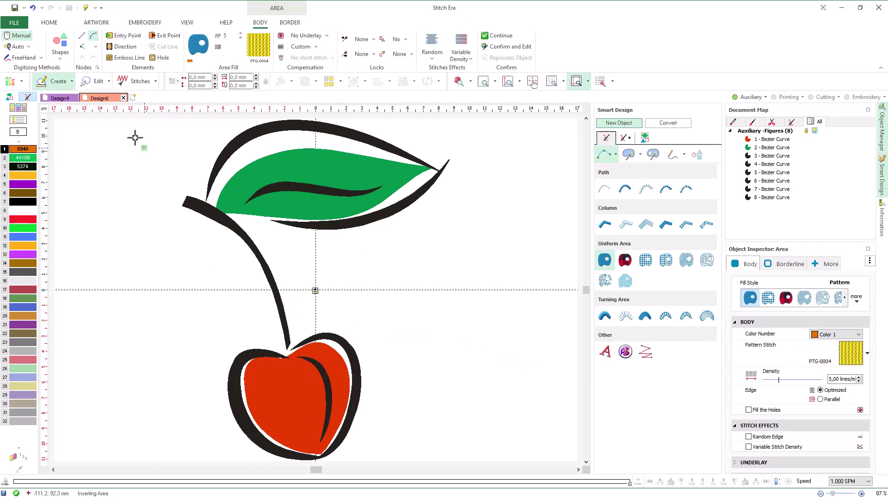
- Convert the red fruit curve to a pattern-filled uniform area and apply the uniform pattern PTM-0004
{"action": "left_click", "coordinate": [84, 77]}
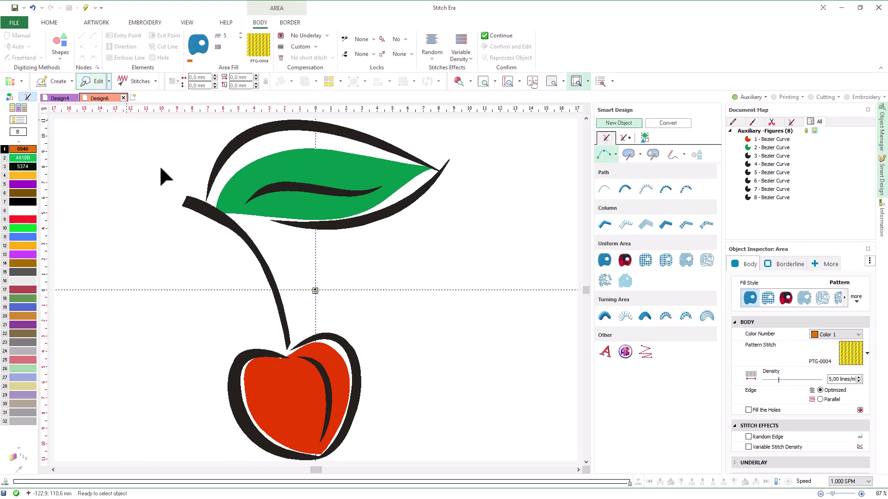
{"action": "left_click", "coordinate": [268, 387]}
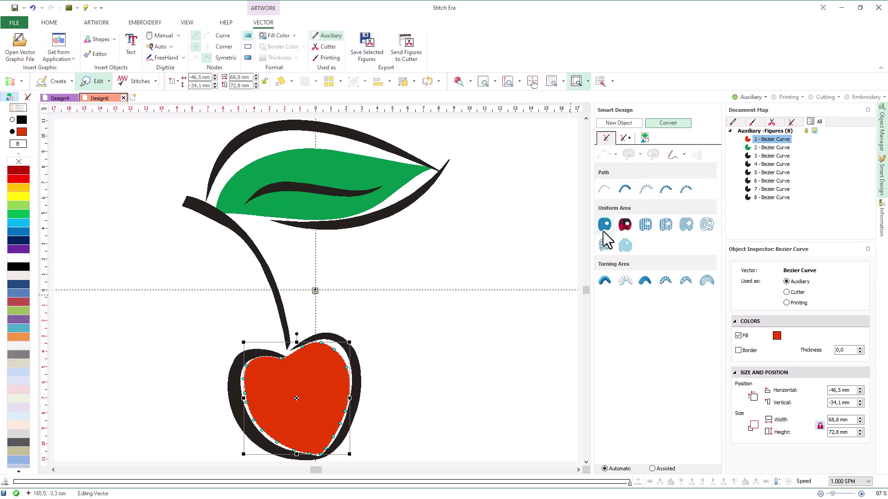
{"action": "left_click", "coordinate": [605, 225]}
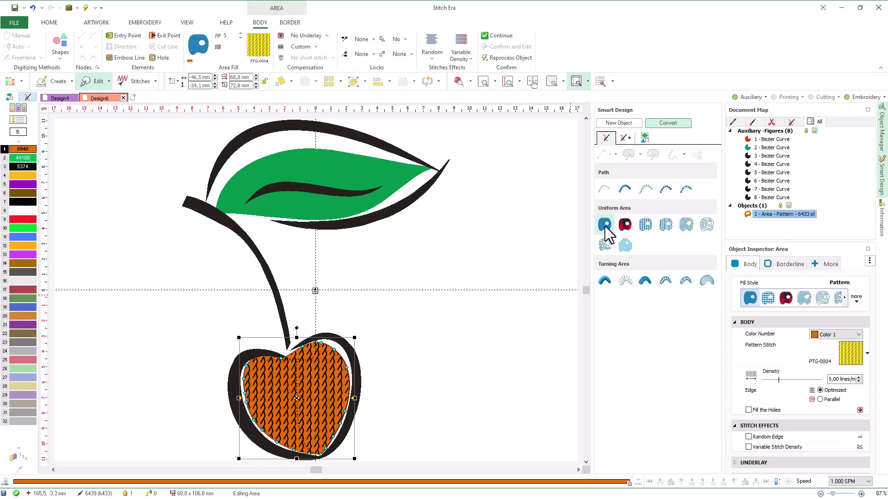
{"action": "left_click", "coordinate": [253, 47]}
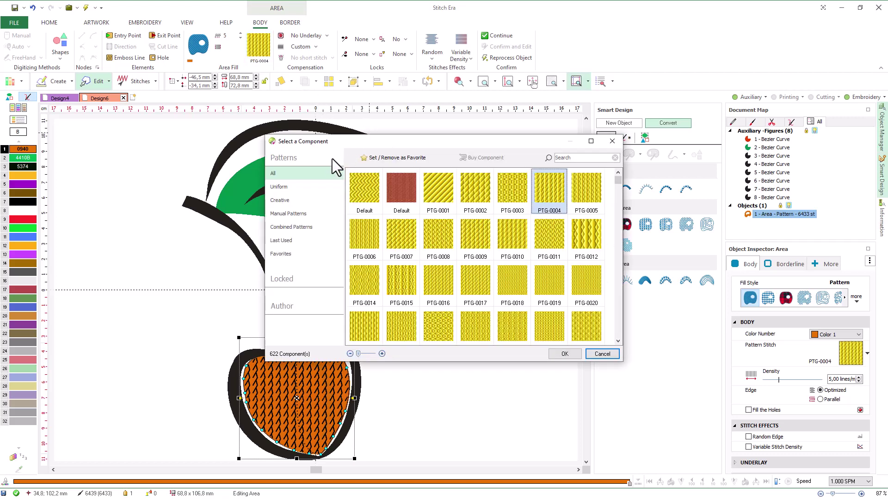
{"action": "left_click", "coordinate": [315, 188]}
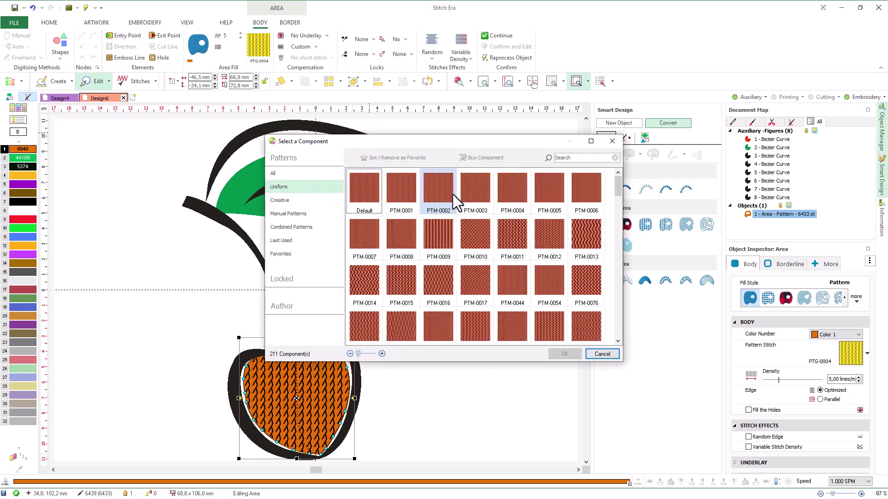
{"action": "left_click", "coordinate": [524, 196]}
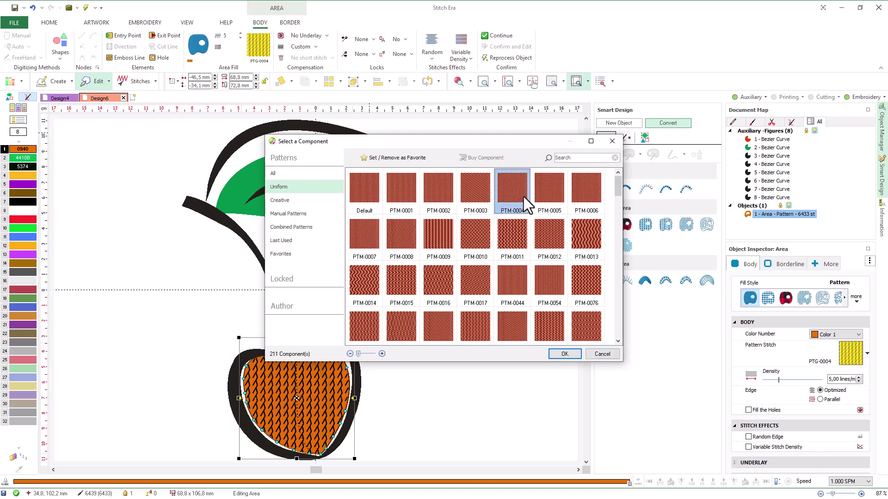
{"action": "left_click", "coordinate": [559, 351]}
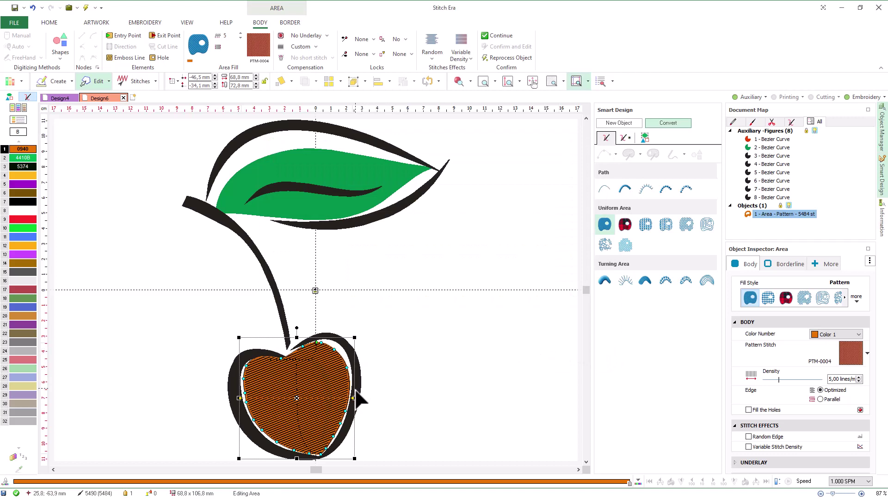
- Tilt the fruit fill's stitch direction line so it rises diagonally from the fruit's left edge to its upper right edge, and deselect
{"action": "left_click_drag", "start_coordinate": [352, 398], "coordinate": [350, 366]}
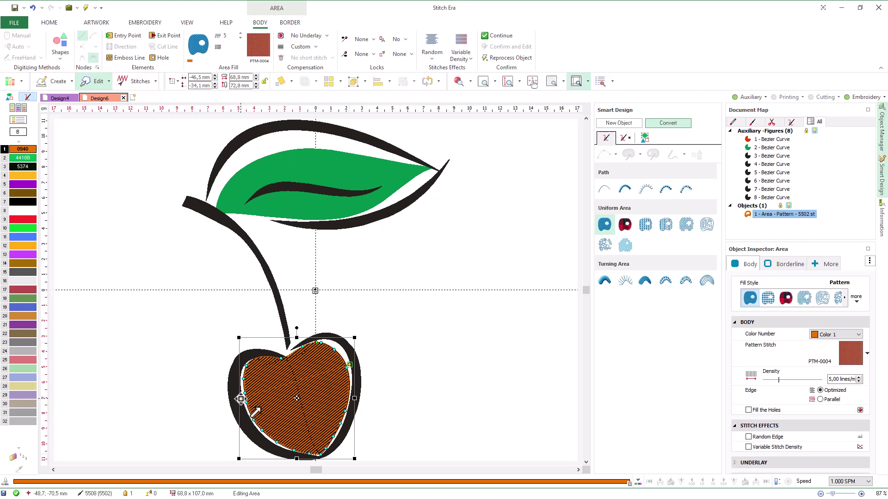
{"action": "left_click_drag", "start_coordinate": [241, 399], "coordinate": [243, 405]}
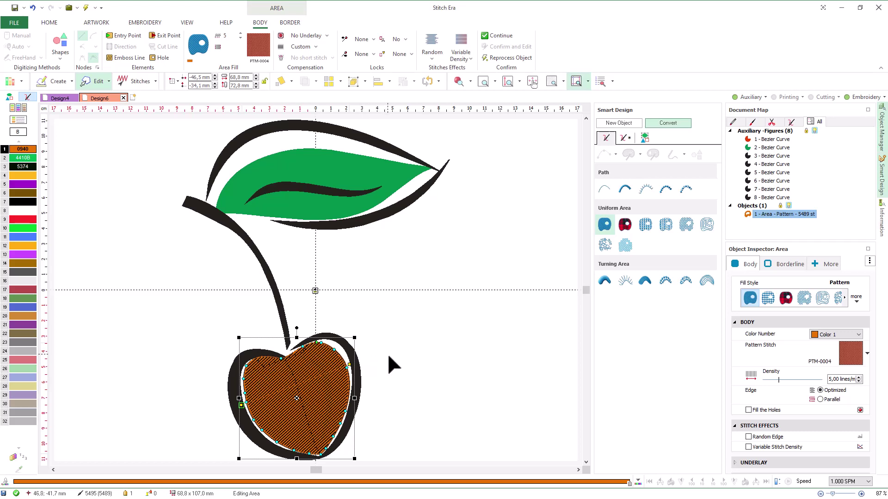
{"action": "left_click", "coordinate": [392, 384]}
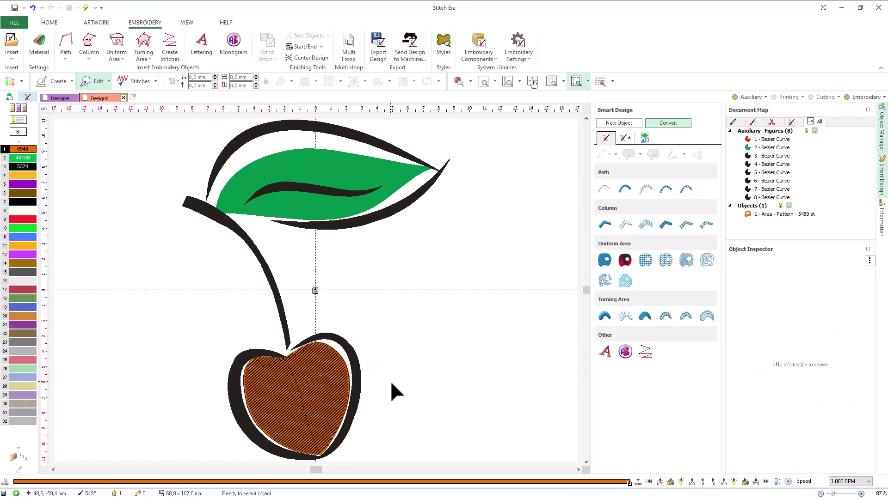
- Convert the green leaf curve to a pattern-filled uniform area in thread 4410B with the uniform pattern PTM-0005
{"action": "left_click", "coordinate": [29, 160]}
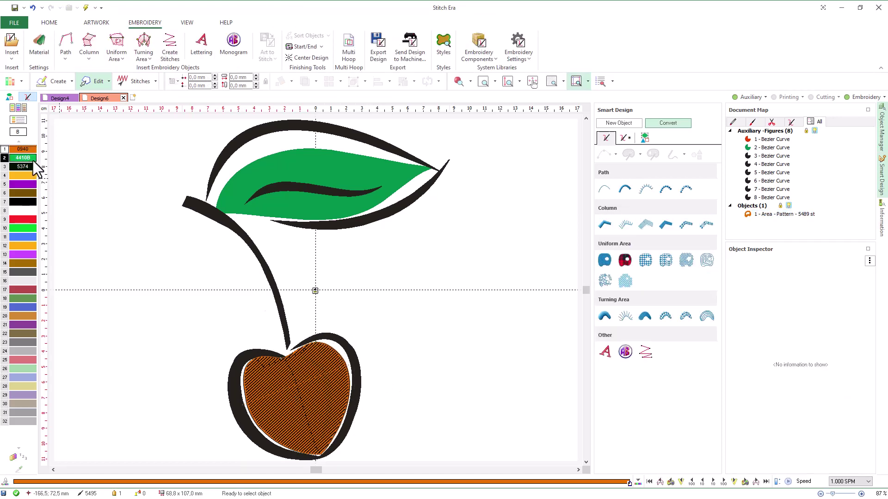
{"action": "left_click", "coordinate": [257, 184]}
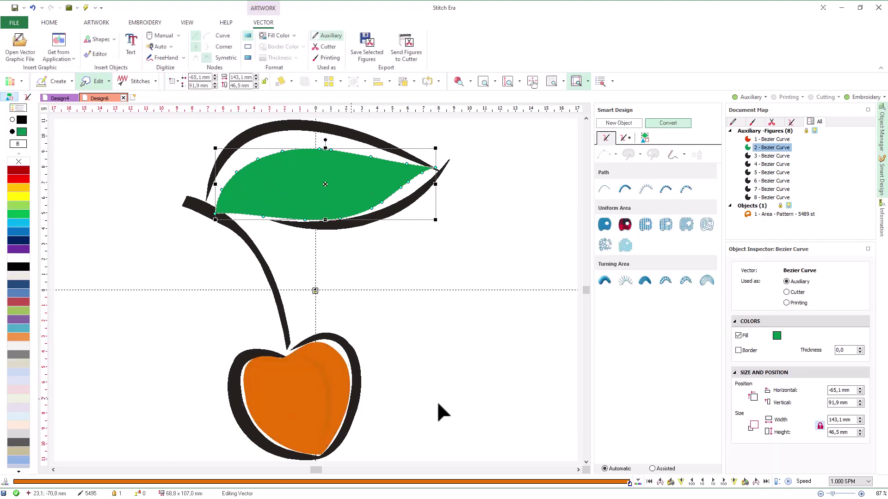
{"action": "left_click", "coordinate": [605, 226]}
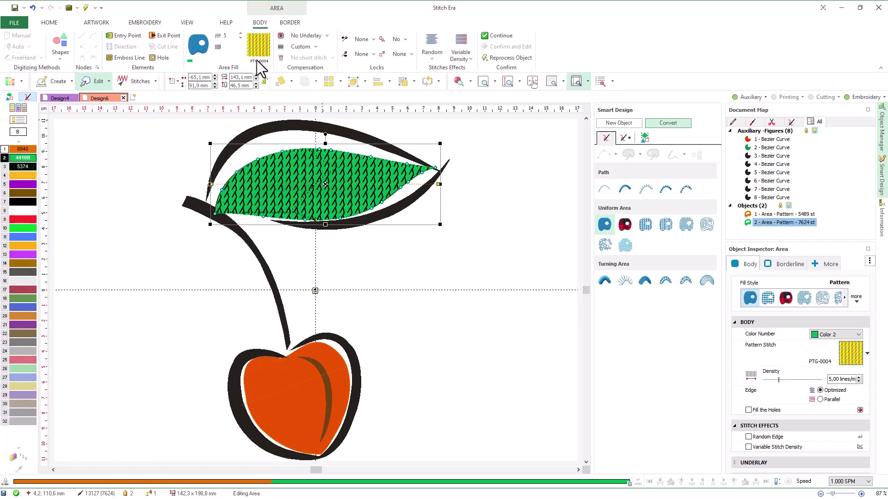
{"action": "left_click", "coordinate": [256, 50]}
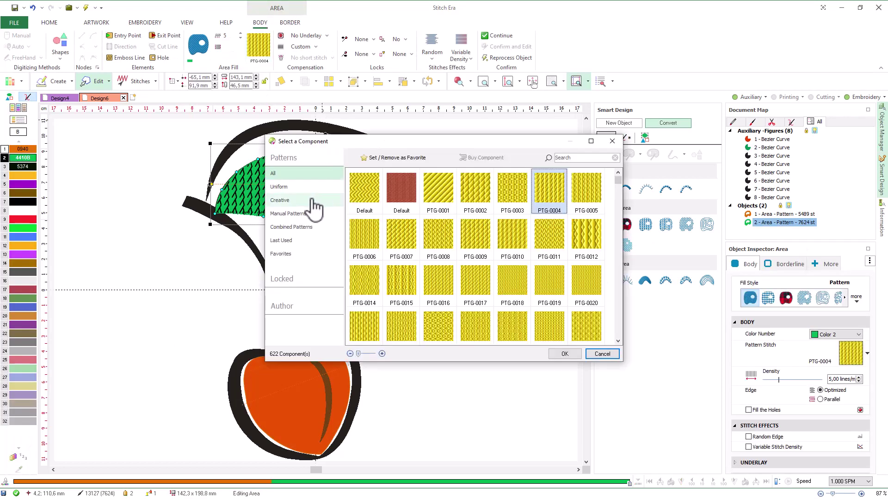
{"action": "left_click", "coordinate": [306, 187]}
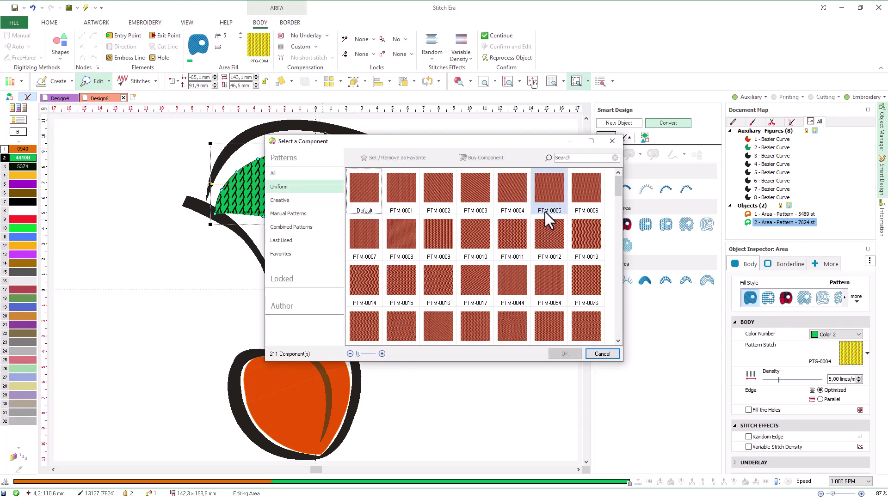
{"action": "left_click", "coordinate": [475, 195]}
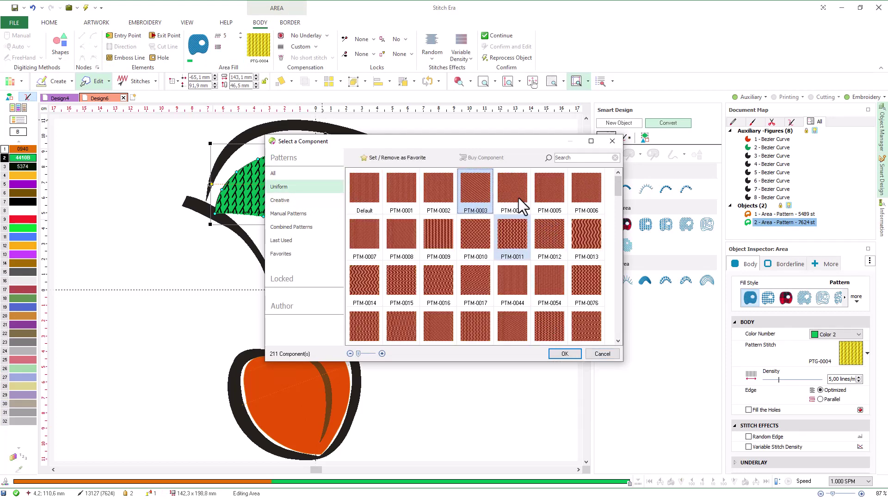
{"action": "left_click", "coordinate": [542, 204]}
{"action": "left_click", "coordinate": [557, 354]}
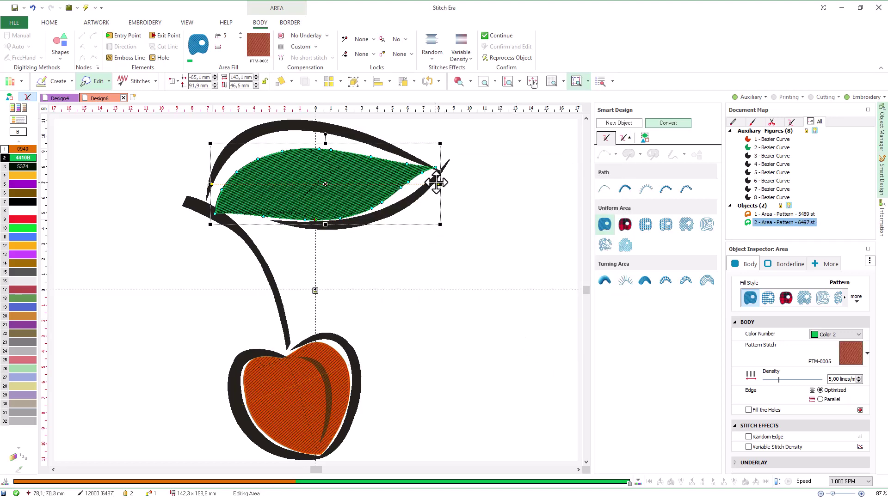
- Tilt the leaf fill's stitch direction line steeply from below the leaf's left part to above its upper edge, and deselect
{"action": "left_click_drag", "start_coordinate": [437, 183], "coordinate": [346, 144]}
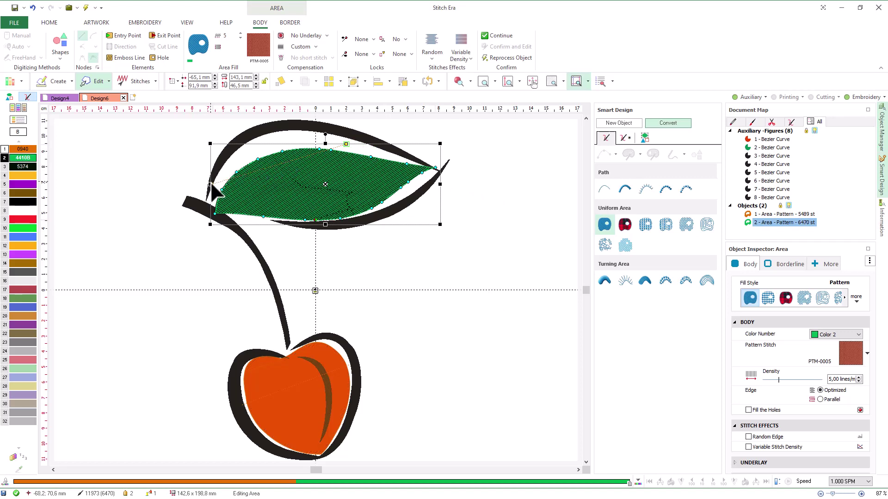
{"action": "left_click_drag", "start_coordinate": [211, 183], "coordinate": [252, 227]}
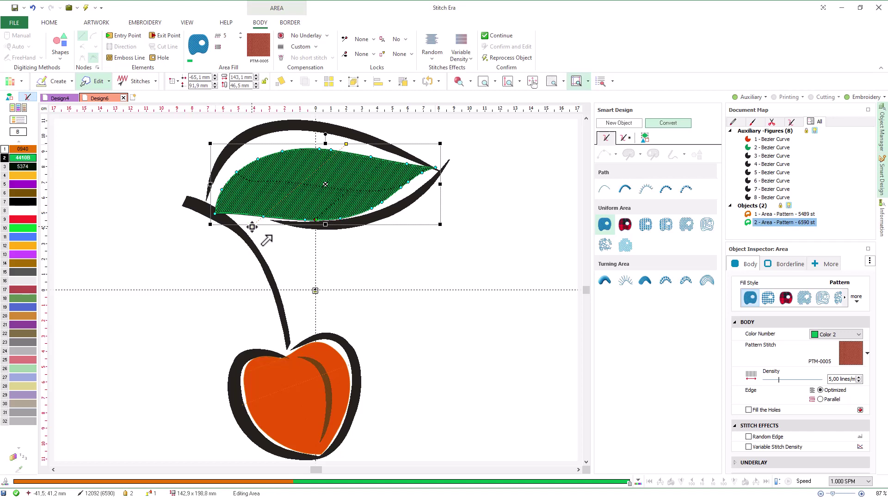
{"action": "left_click", "coordinate": [305, 245]}
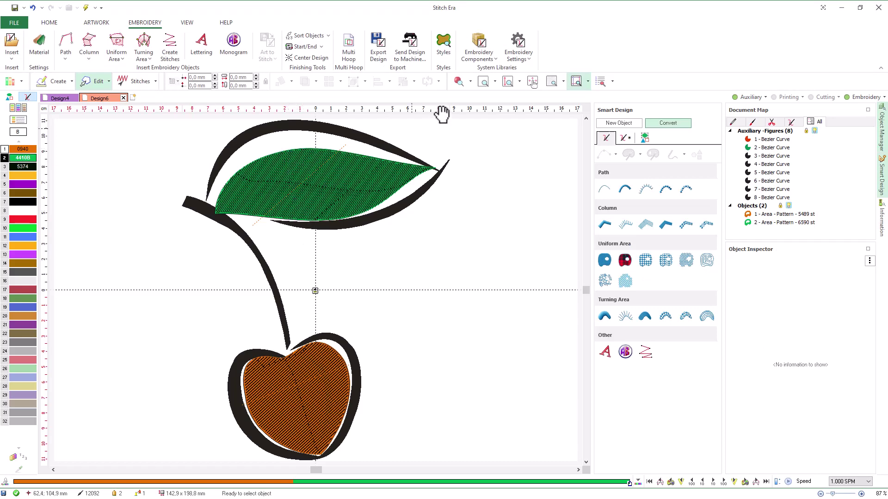
- Check the two fills in realistic view, return to the normal view and hide all embroidery objects
{"action": "left_click", "coordinate": [456, 84]}
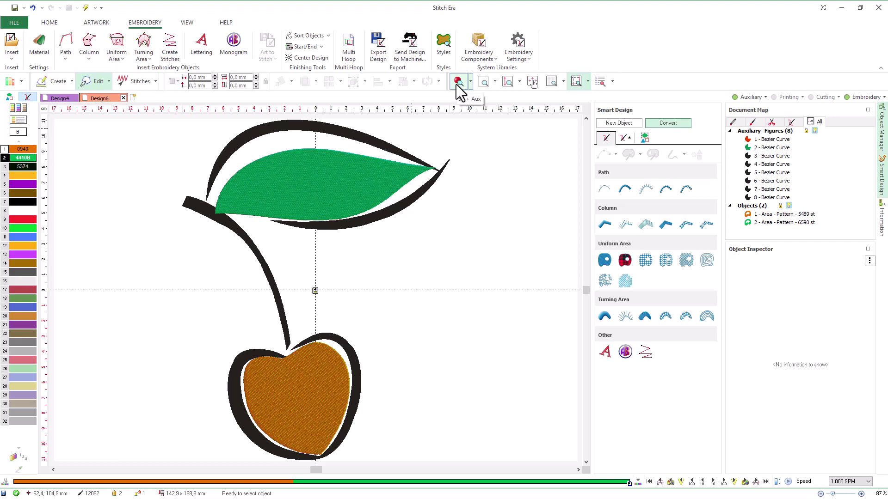
{"action": "left_click", "coordinate": [456, 84]}
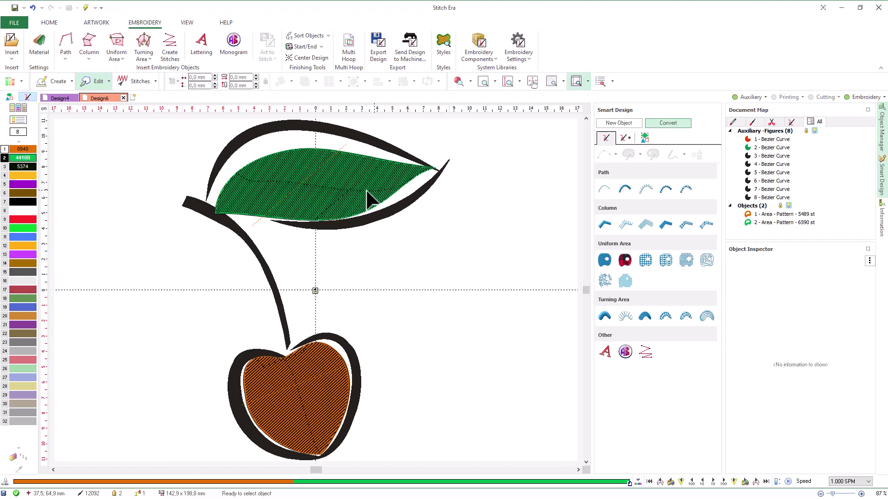
{"action": "left_click", "coordinate": [850, 97]}
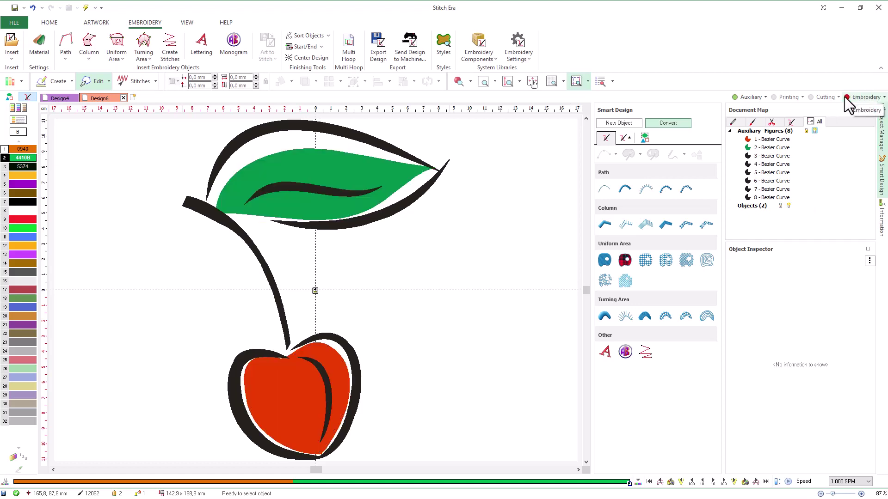
- Convert the dark vein inside the leaf to a Zig-Zag turning area in thread 5374 (colour 3)
{"action": "left_click", "coordinate": [318, 188]}
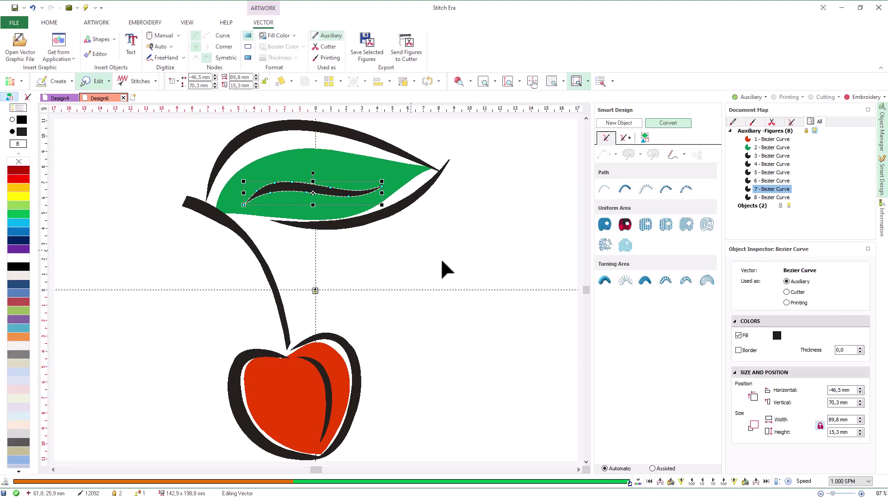
{"action": "left_click", "coordinate": [604, 281]}
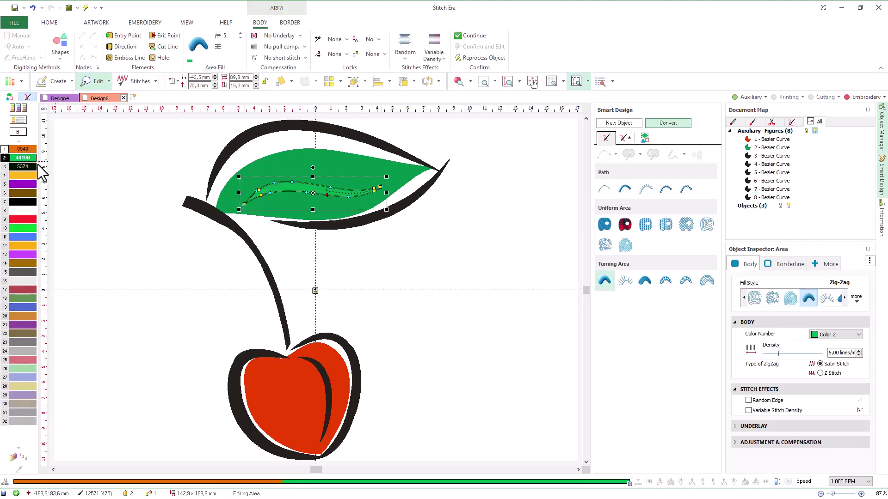
{"action": "left_click", "coordinate": [28, 166]}
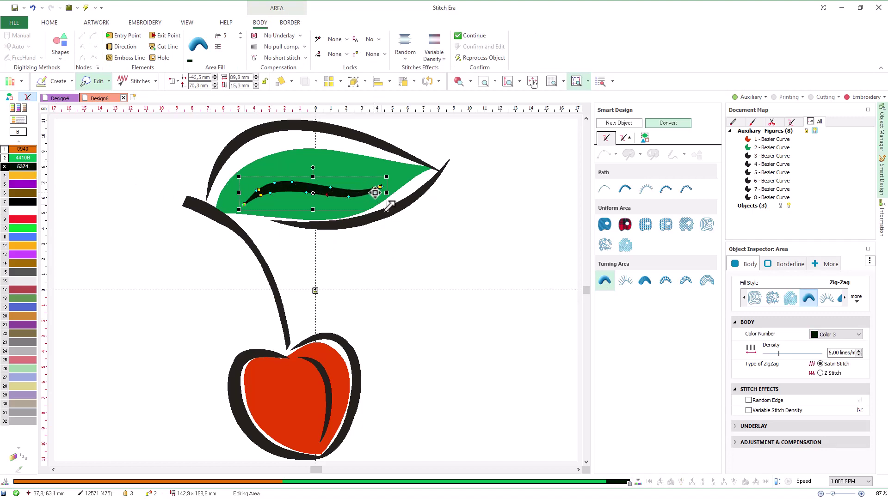
- Move the vein's right-hand stitch direction line to its middle and add another direction line across the vein nearer its right tip
{"action": "left_click_drag", "start_coordinate": [375, 192], "coordinate": [329, 184]}
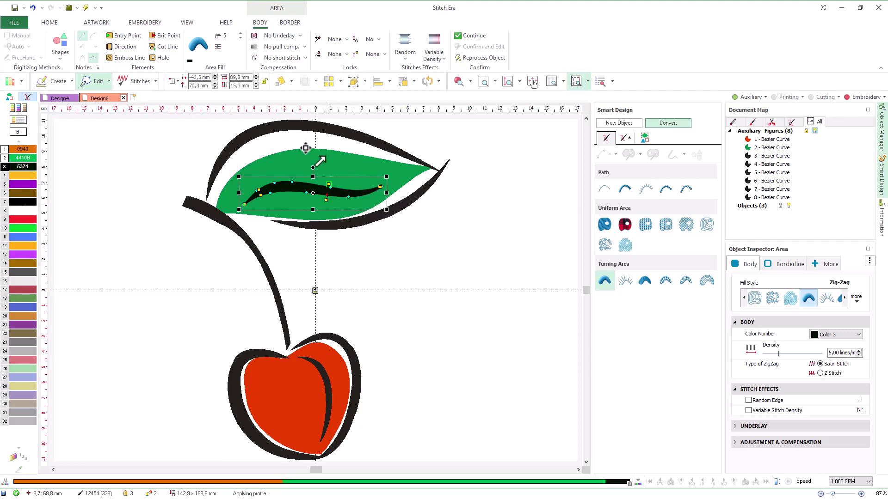
{"action": "left_click", "coordinate": [128, 47]}
{"action": "left_click_drag", "start_coordinate": [360, 203], "coordinate": [359, 210]}
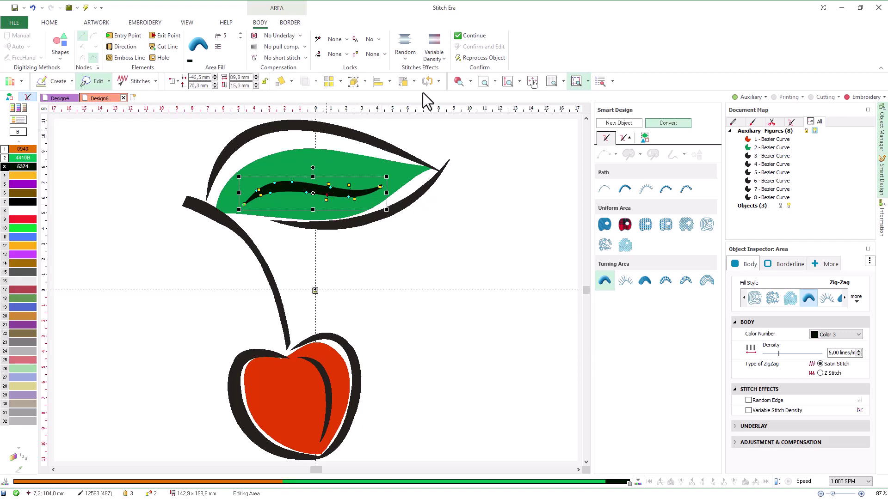
- Convert the lower leaf outline to a Zig-Zag turning area in colour 3
{"action": "left_click", "coordinate": [483, 82]}
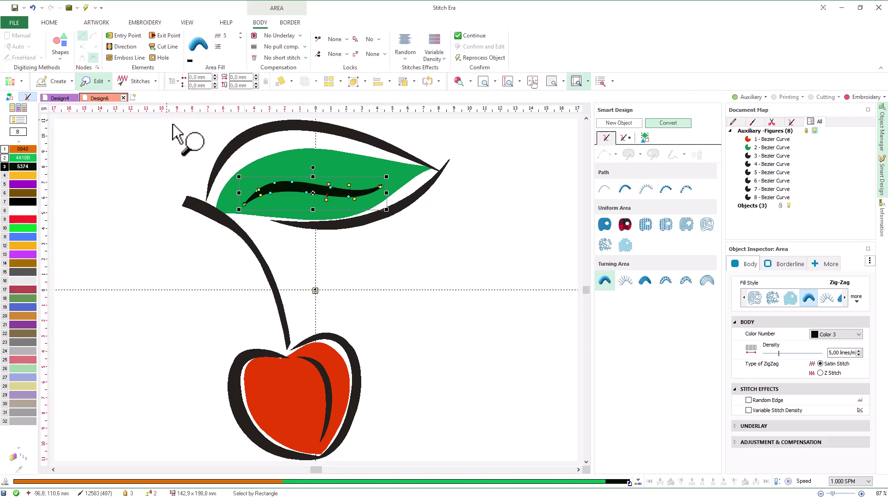
{"action": "left_click_drag", "start_coordinate": [166, 119], "coordinate": [465, 282]}
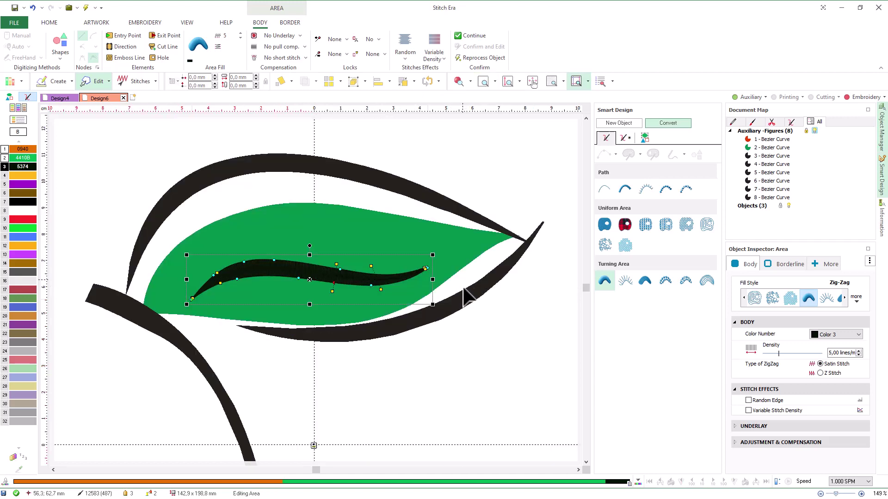
{"action": "left_click", "coordinate": [463, 299]}
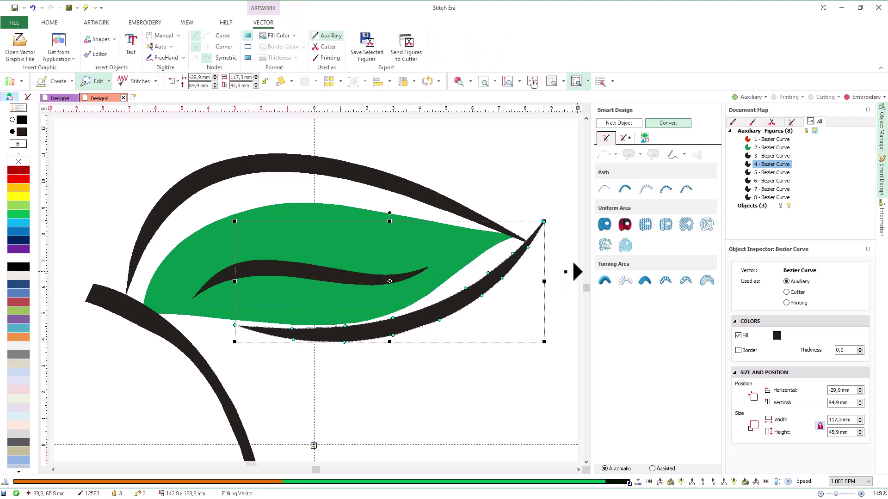
{"action": "left_click", "coordinate": [604, 281]}
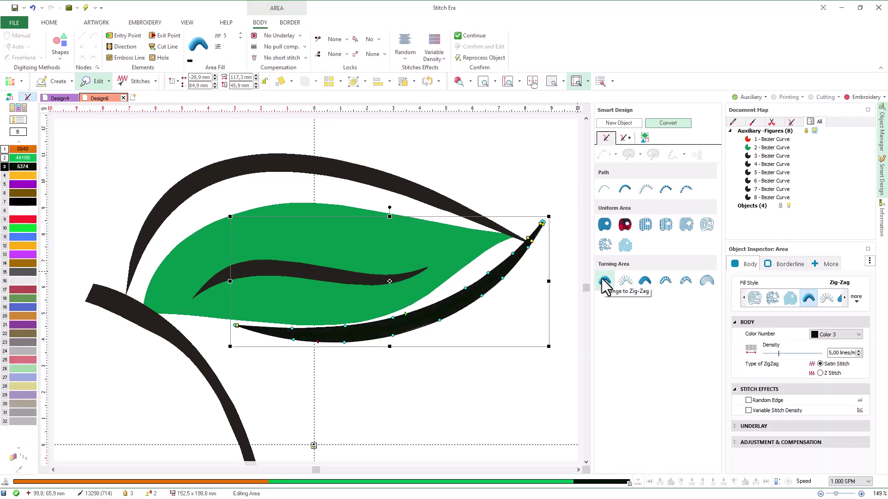
- Convert the upper leaf outline to a Zig-Zag turning area in colour 3
{"action": "left_click", "coordinate": [346, 166]}
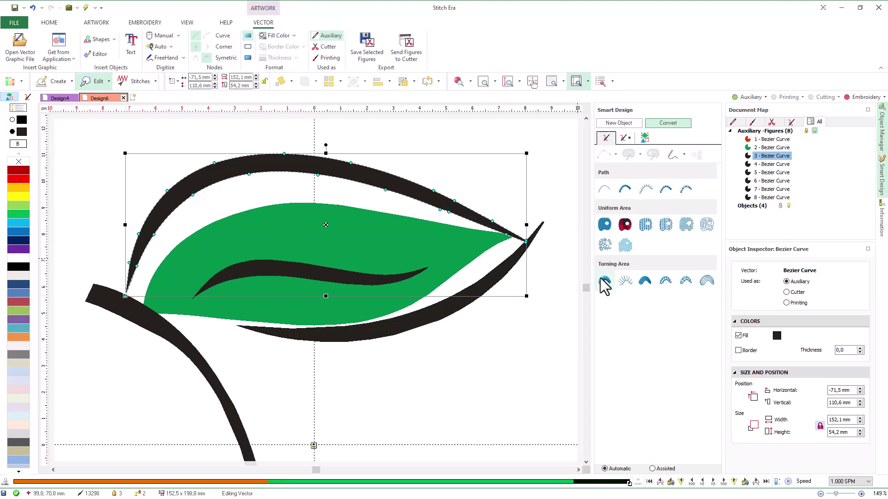
{"action": "left_click", "coordinate": [605, 281]}
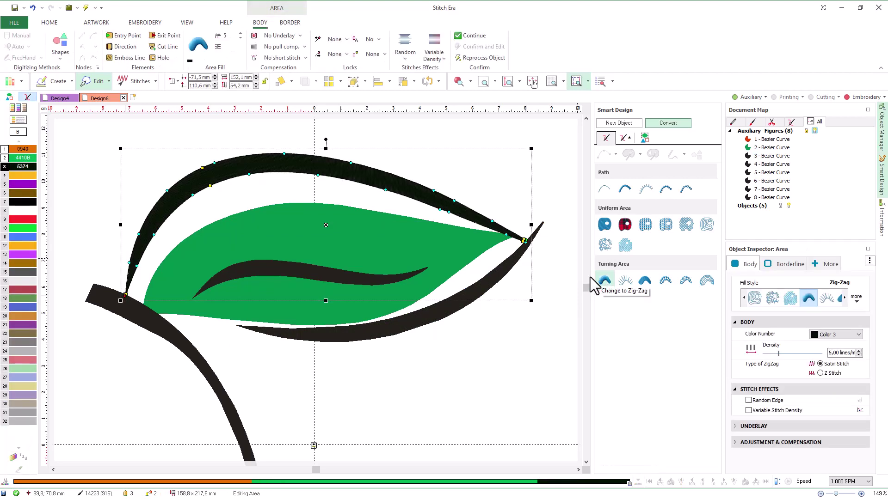
{"action": "left_click", "coordinate": [507, 82]}
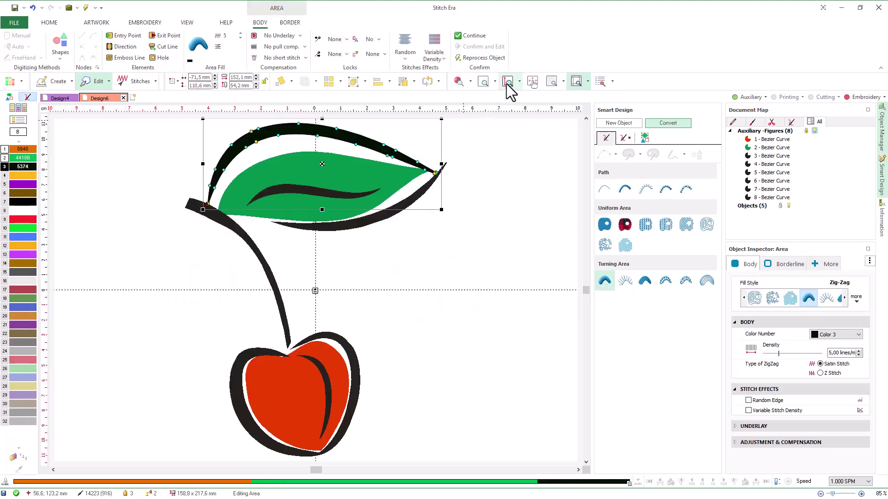
- Convert the dark cherry stem curve to a Zig-Zag turning area
{"action": "left_click", "coordinate": [222, 223]}
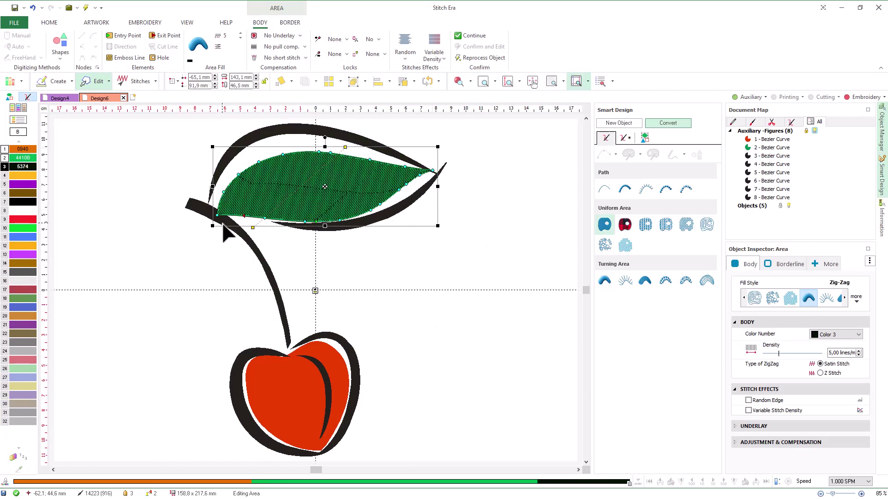
{"action": "left_click", "coordinate": [276, 289]}
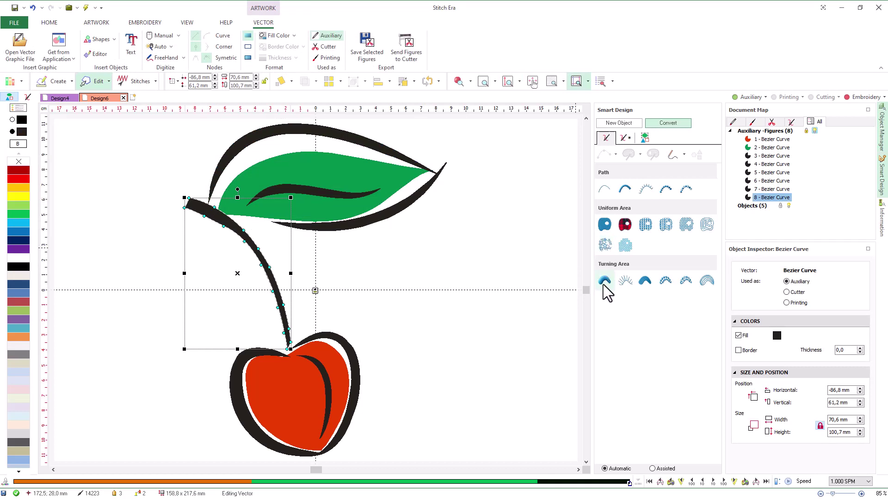
{"action": "left_click", "coordinate": [604, 282]}
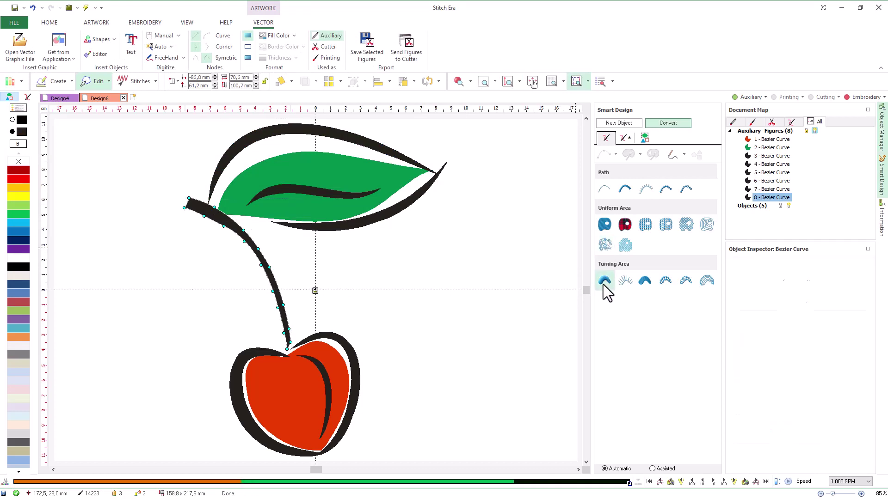
- Convert the cherry's dark outline and the curved line inside the cherry to Zig-Zag turning areas in colour 3
{"action": "left_click", "coordinate": [351, 353]}
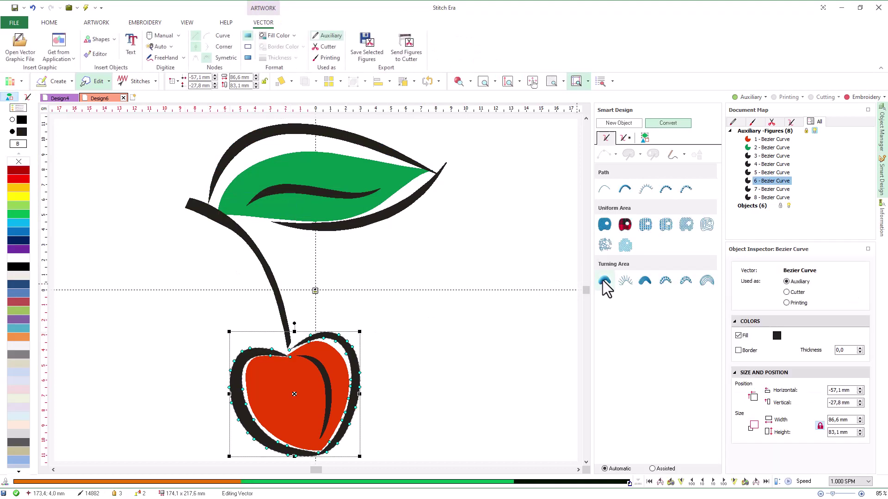
{"action": "left_click", "coordinate": [604, 281]}
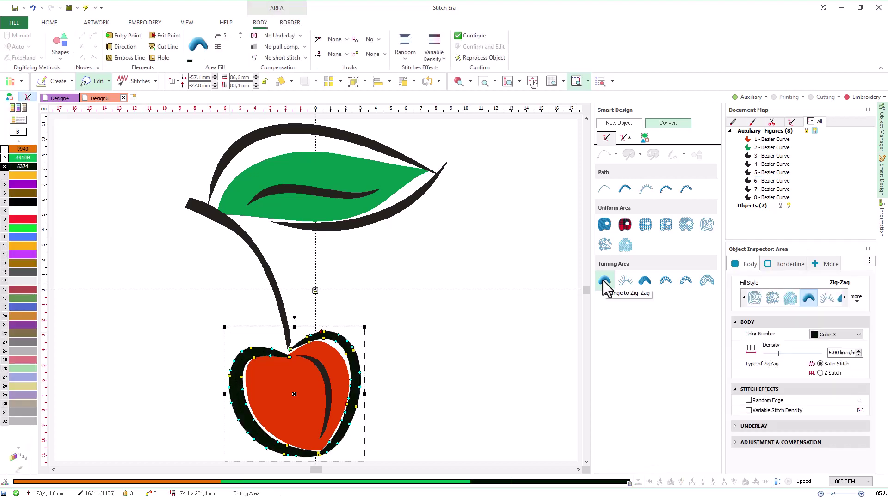
{"action": "left_click", "coordinate": [326, 384]}
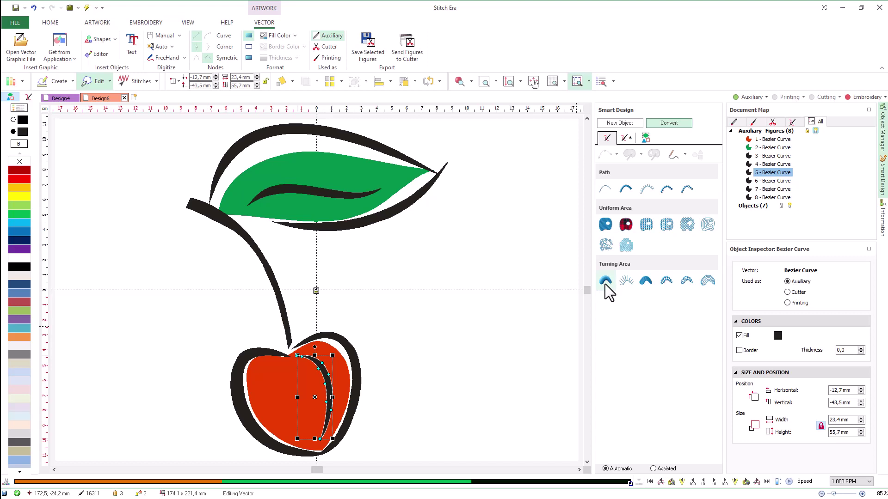
{"action": "left_click", "coordinate": [605, 281]}
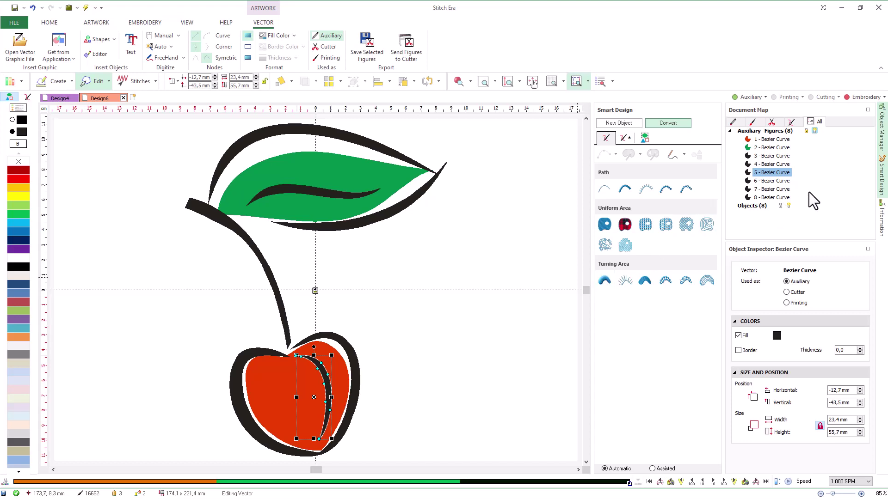
- Show the embroidery objects and hide the auxiliary artwork figures
{"action": "left_click", "coordinate": [858, 98]}
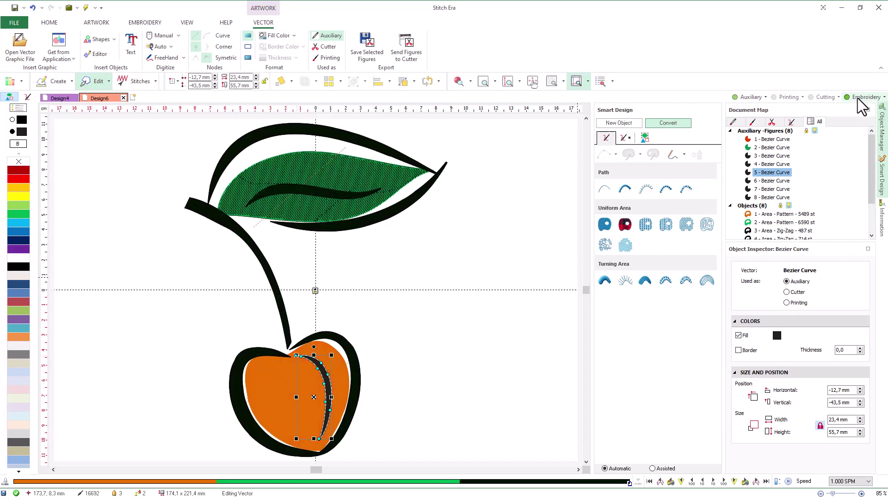
{"action": "left_click", "coordinate": [750, 98]}
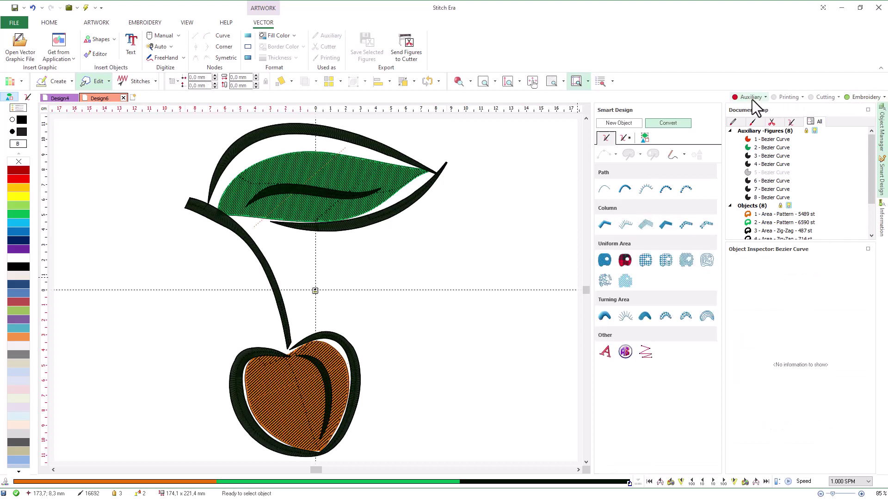
- Display the stitches in 3D + Aux draw mode and open the synchronized Simulation window to preview the cherry design
{"action": "left_click", "coordinate": [457, 83]}
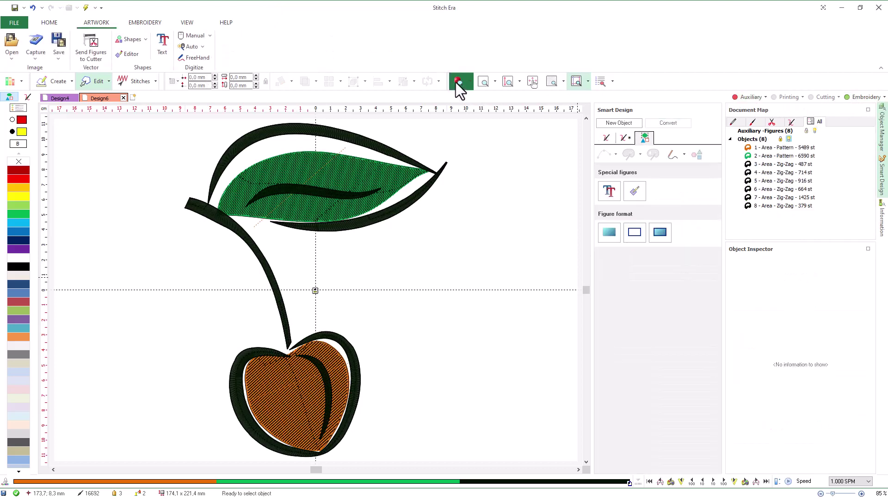
{"action": "left_click", "coordinate": [186, 23]}
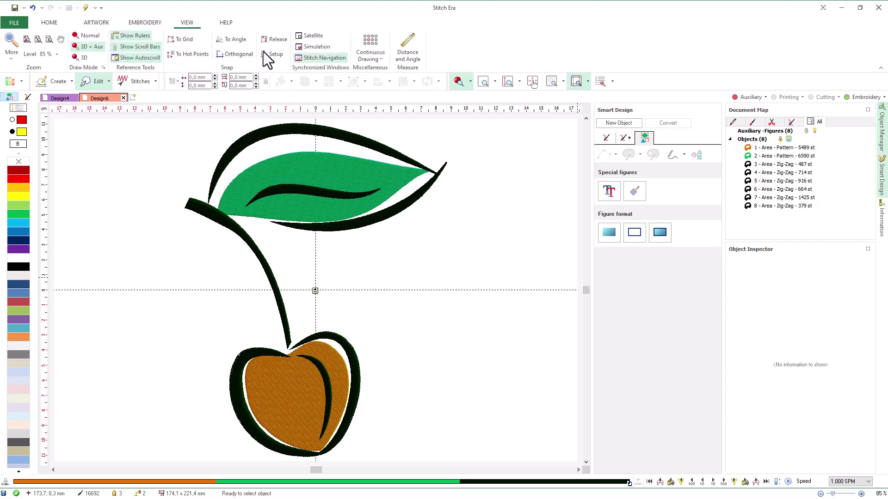
{"action": "left_click", "coordinate": [299, 47]}
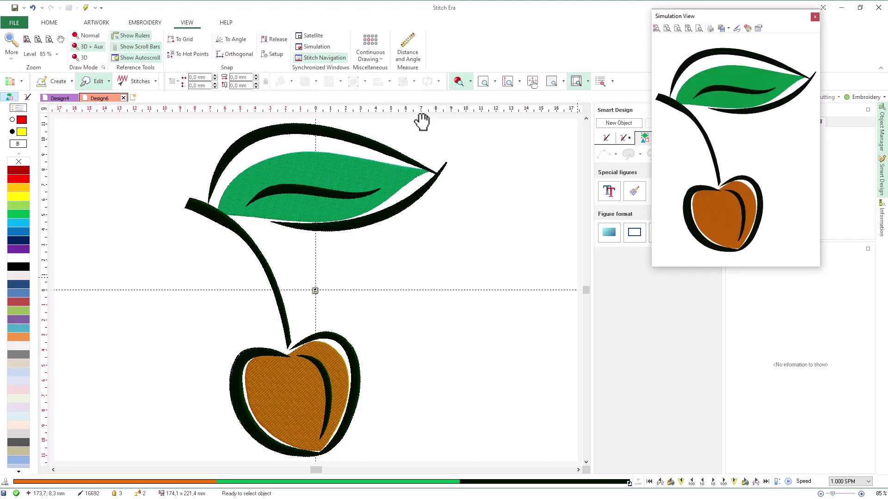